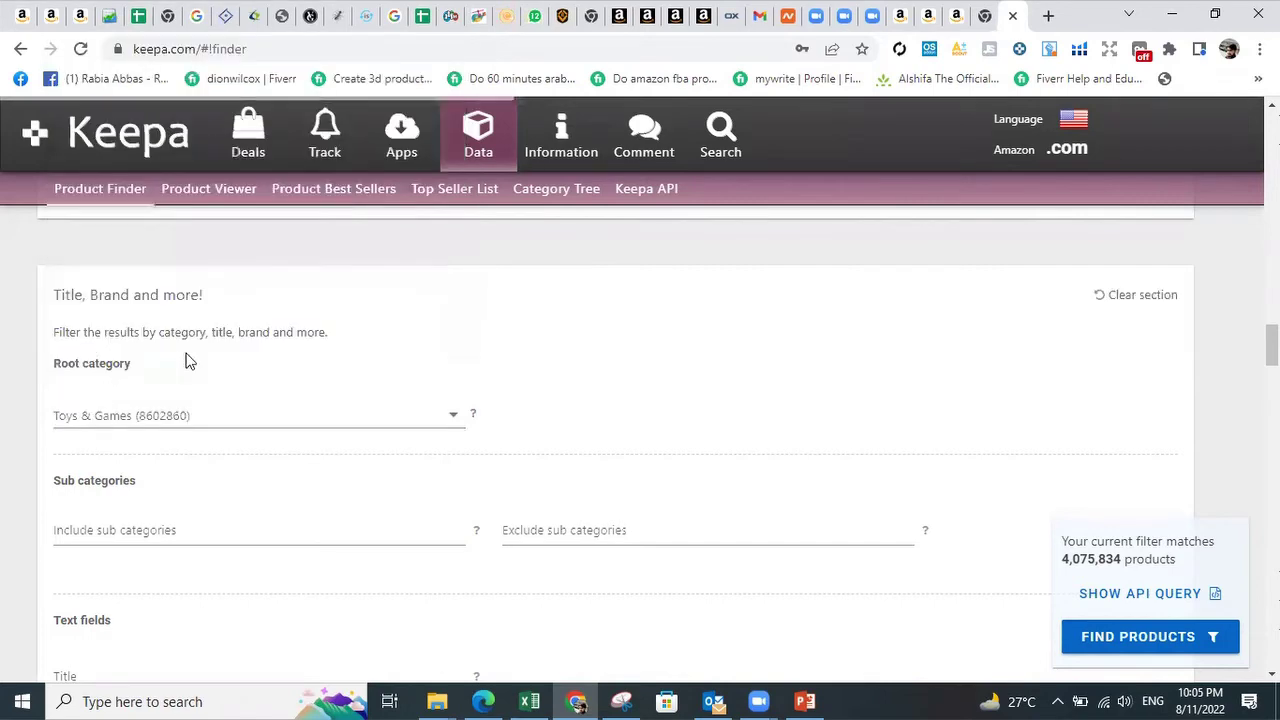
Step: Restrict the current New Offer Count to a range from 3 to 15
scroll(560, 446, down, 1)
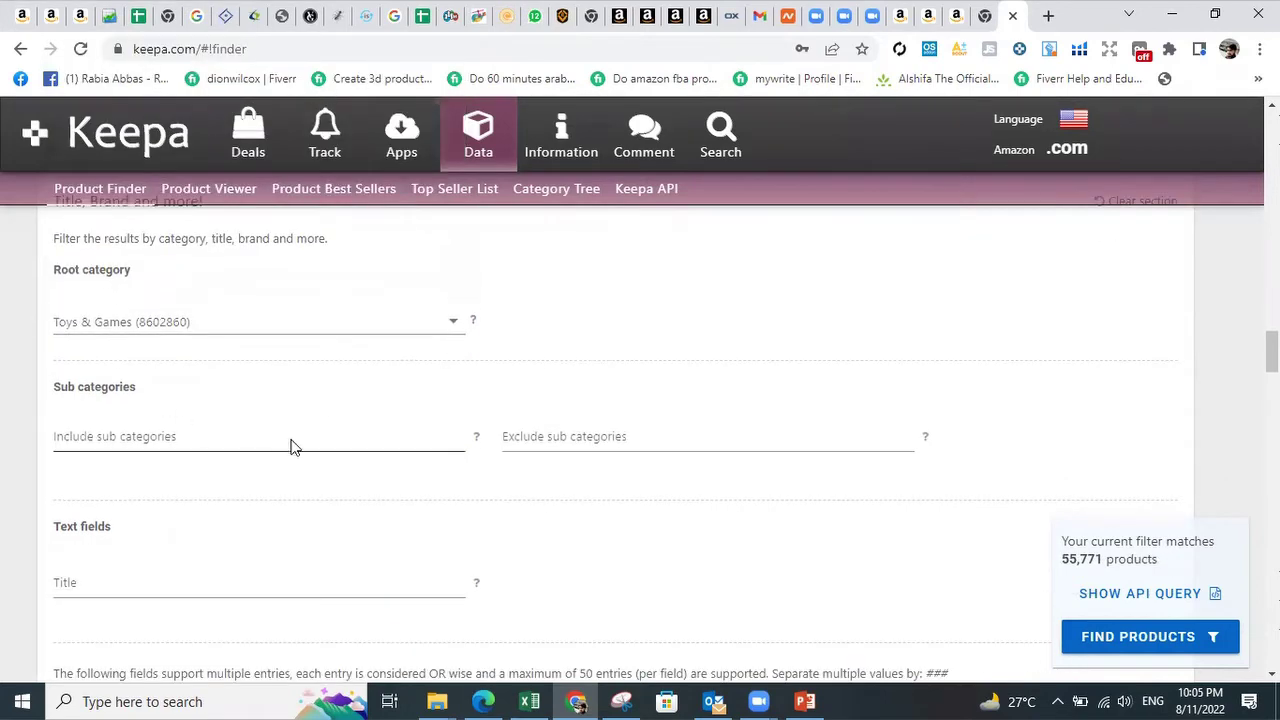
scroll(295, 440, down, 2)
scroll(443, 457, down, 1)
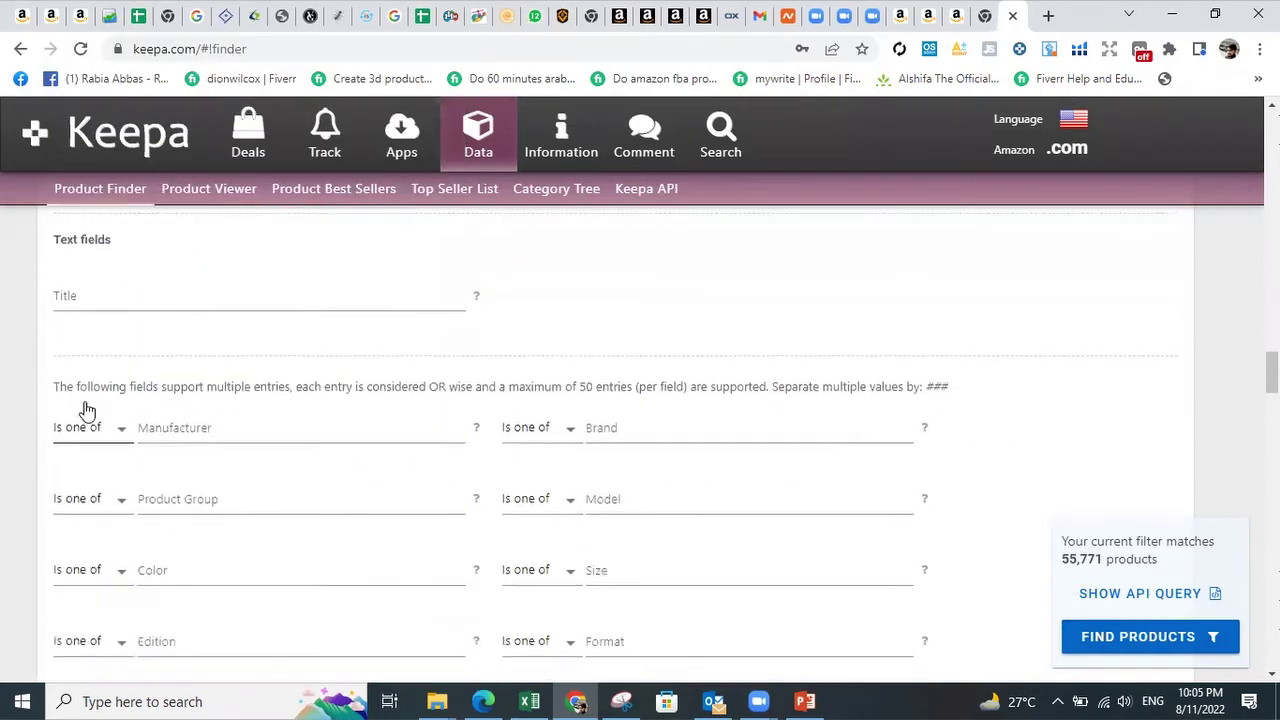
scroll(211, 477, down, 5)
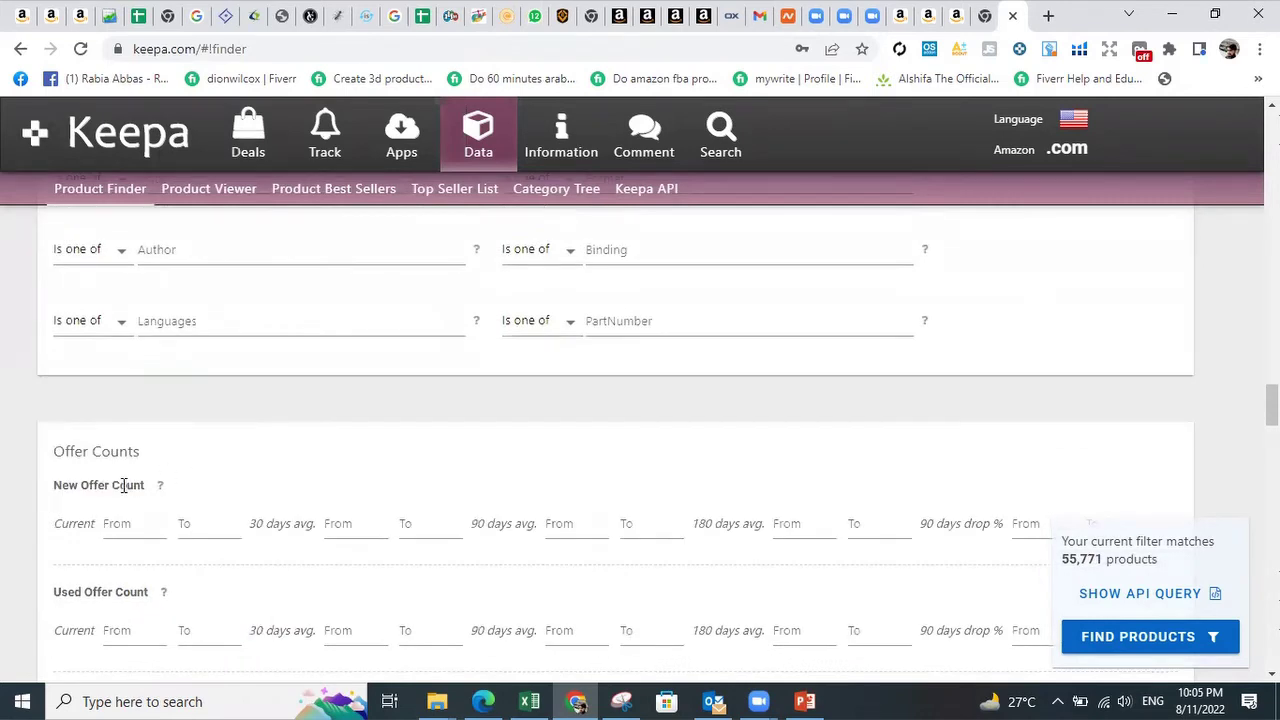
double_click(123, 485)
click(184, 494)
scroll(157, 506, down, 2)
click(148, 338)
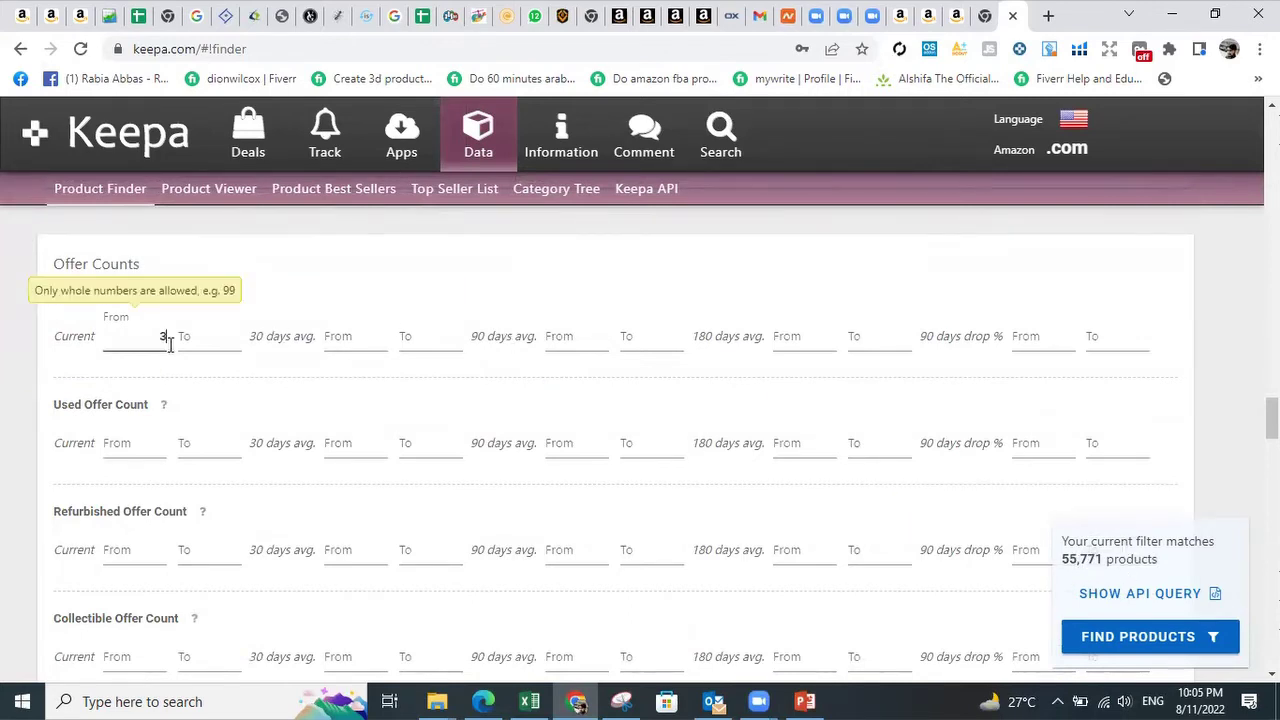
click(229, 330)
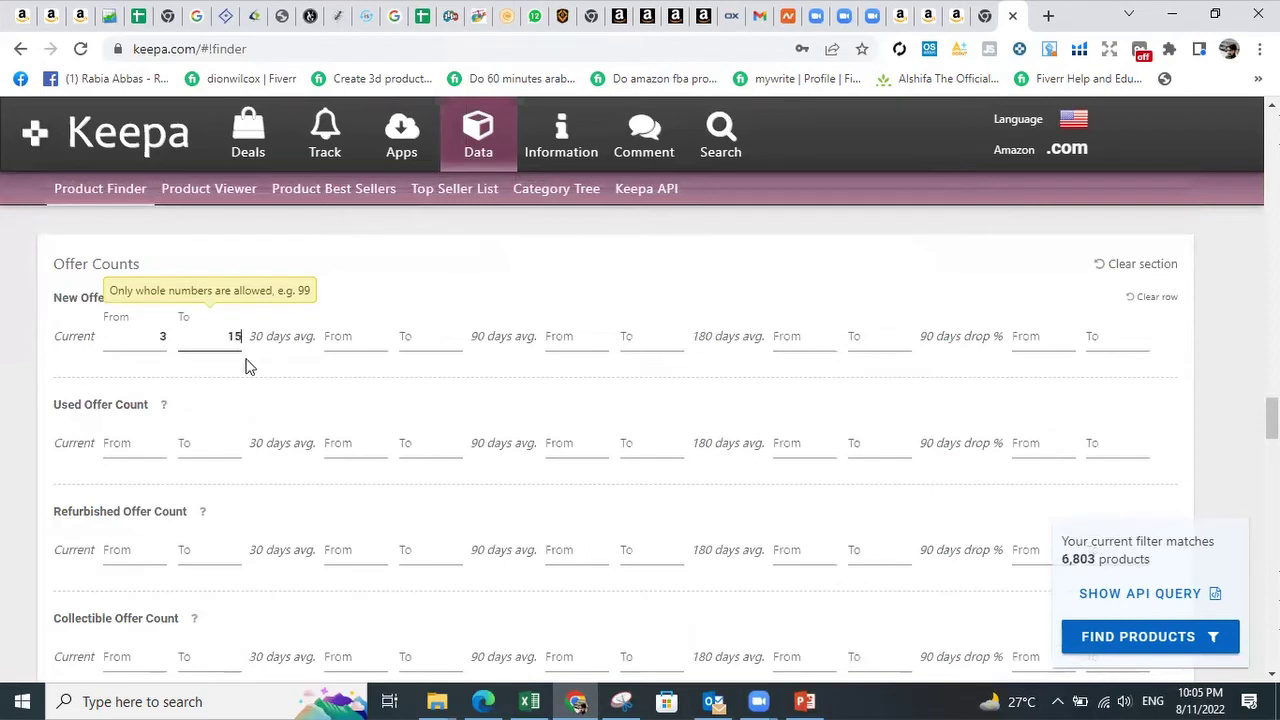
text(15)
click(170, 350)
click(222, 334)
click(243, 349)
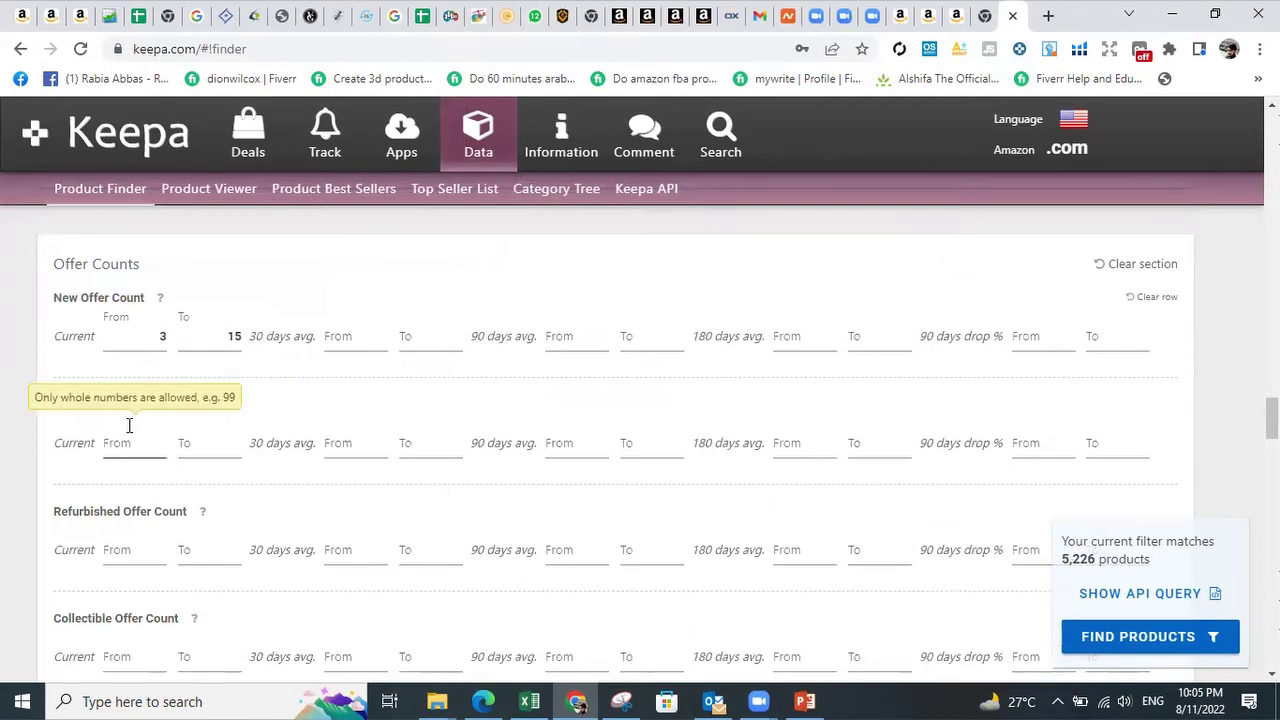
Step: Restrict the Buy Box Seller filter to 3rd Party
scroll(130, 435, down, 4)
scroll(440, 496, down, 2)
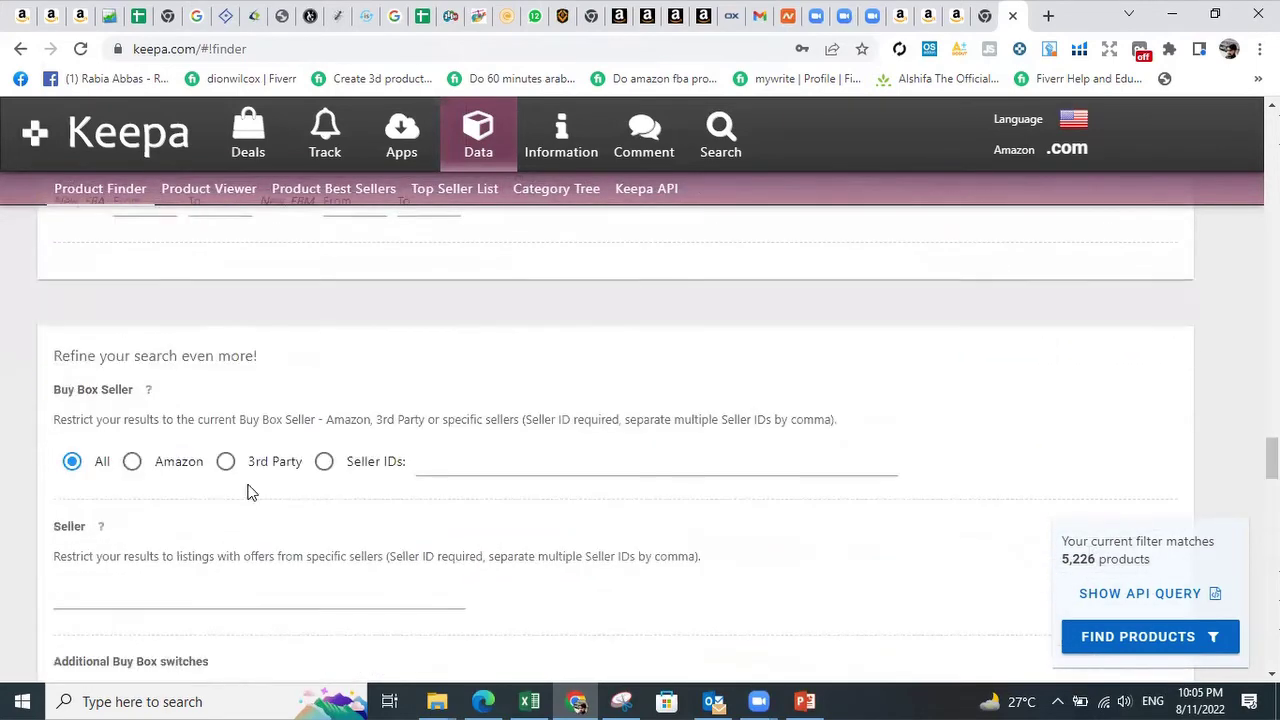
drag(69, 390, 141, 390)
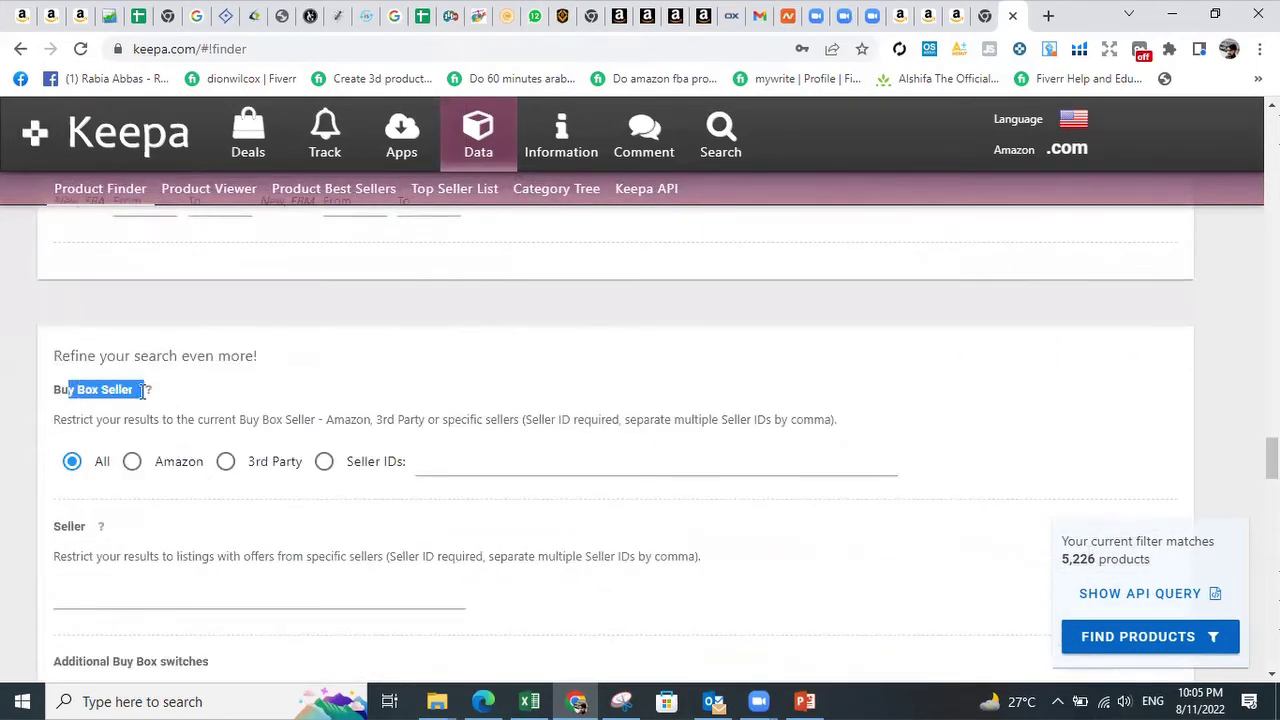
click(228, 463)
Step: Switch to the PowerPoint lecture and review the Keepa Product Finder slide's filter list from Amazon Out Of Stock through New Offer Count
click(790, 700)
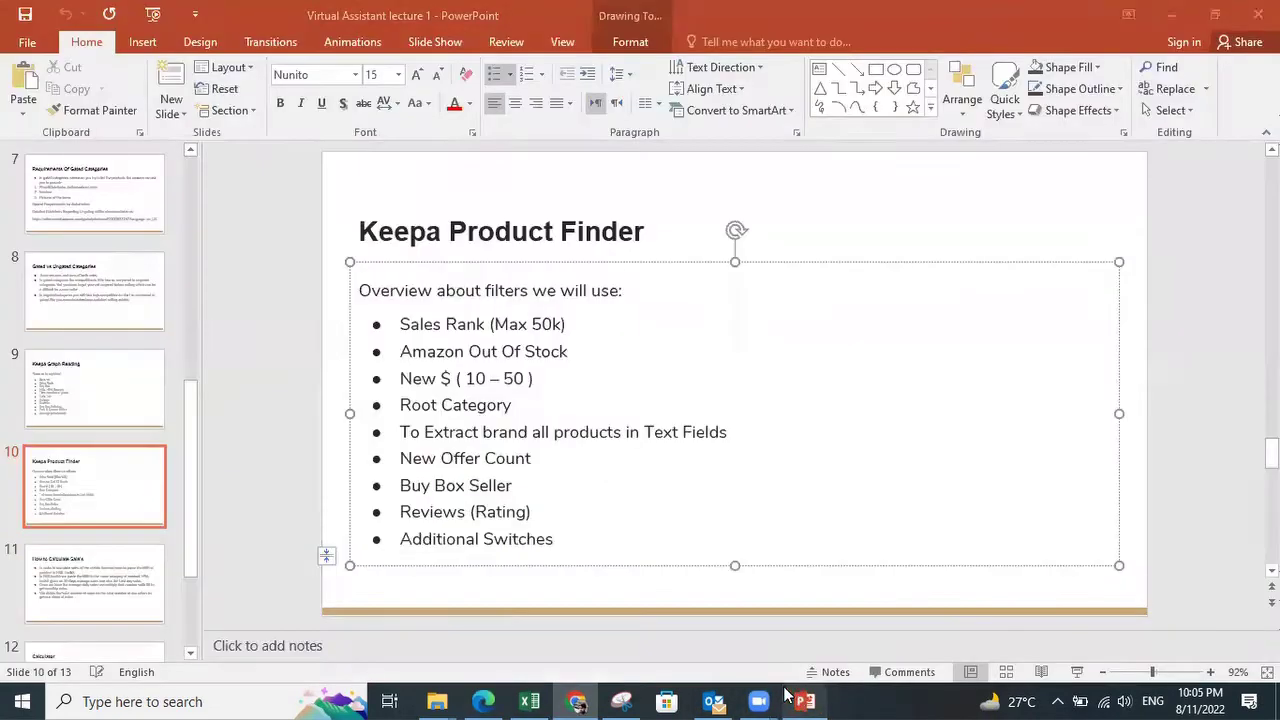
drag(421, 351, 567, 352)
click(437, 379)
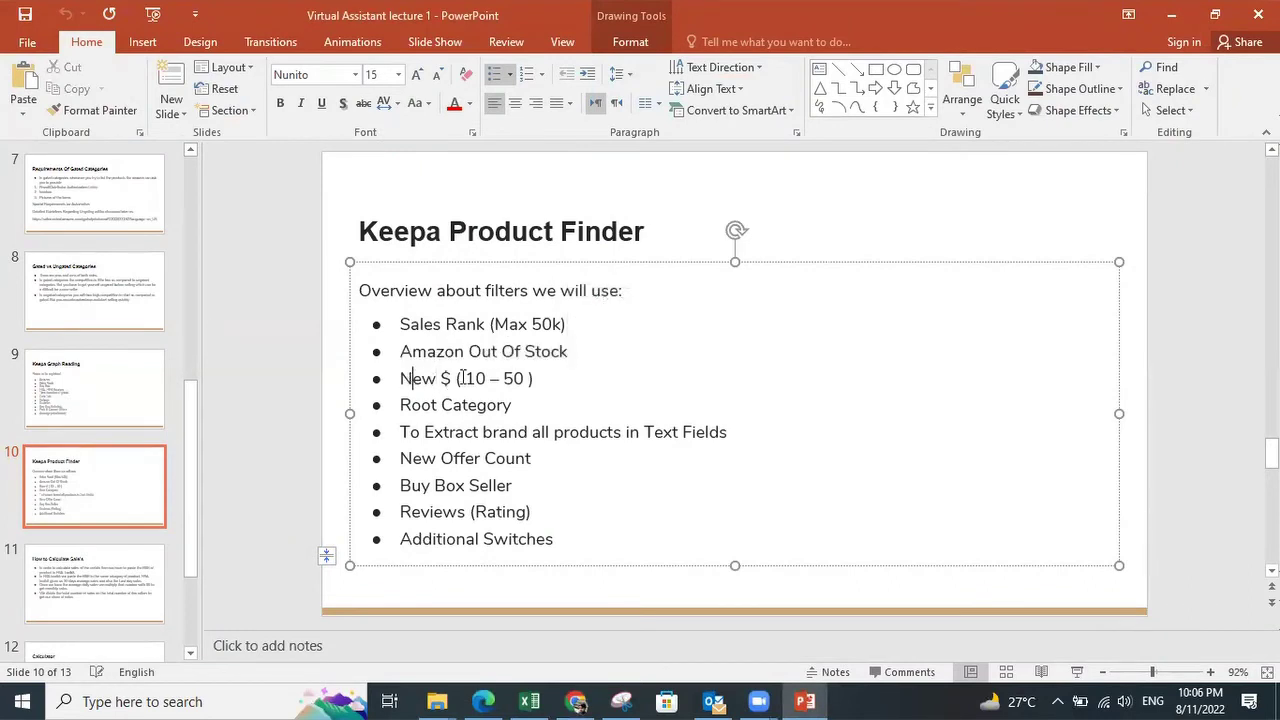
drag(401, 379, 543, 379)
click(437, 379)
triple_click(469, 410)
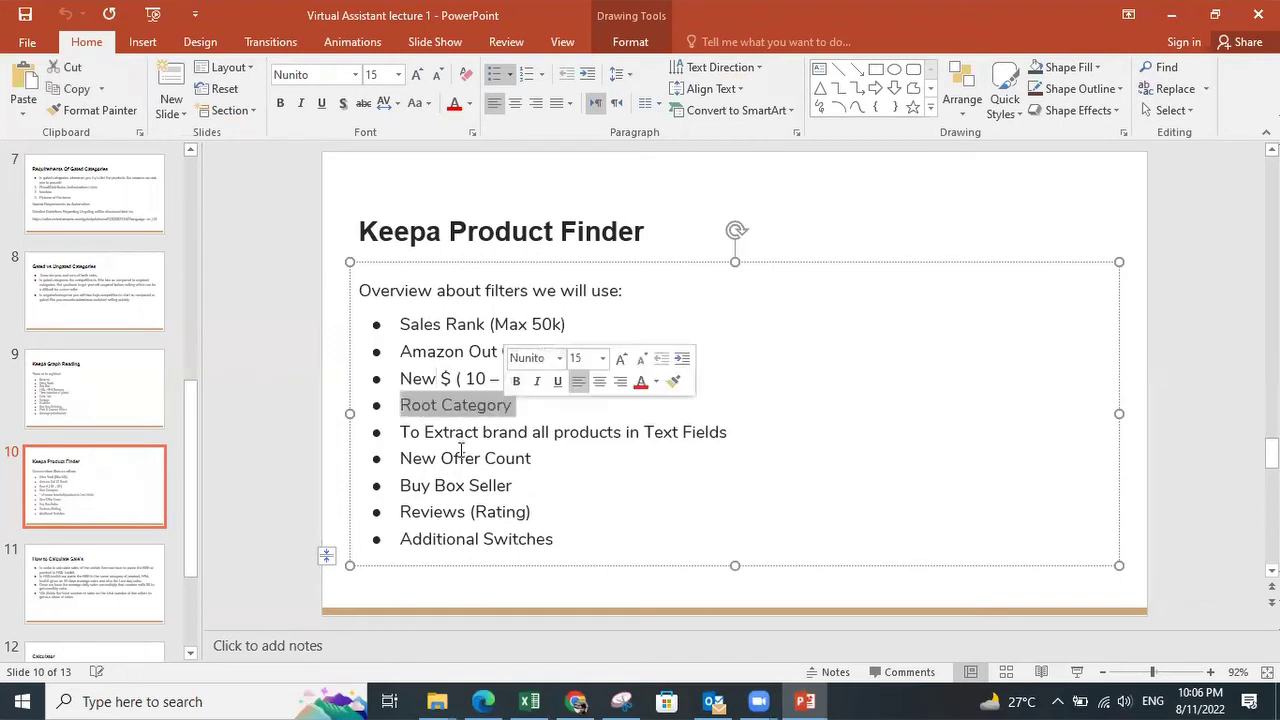
drag(425, 432, 622, 434)
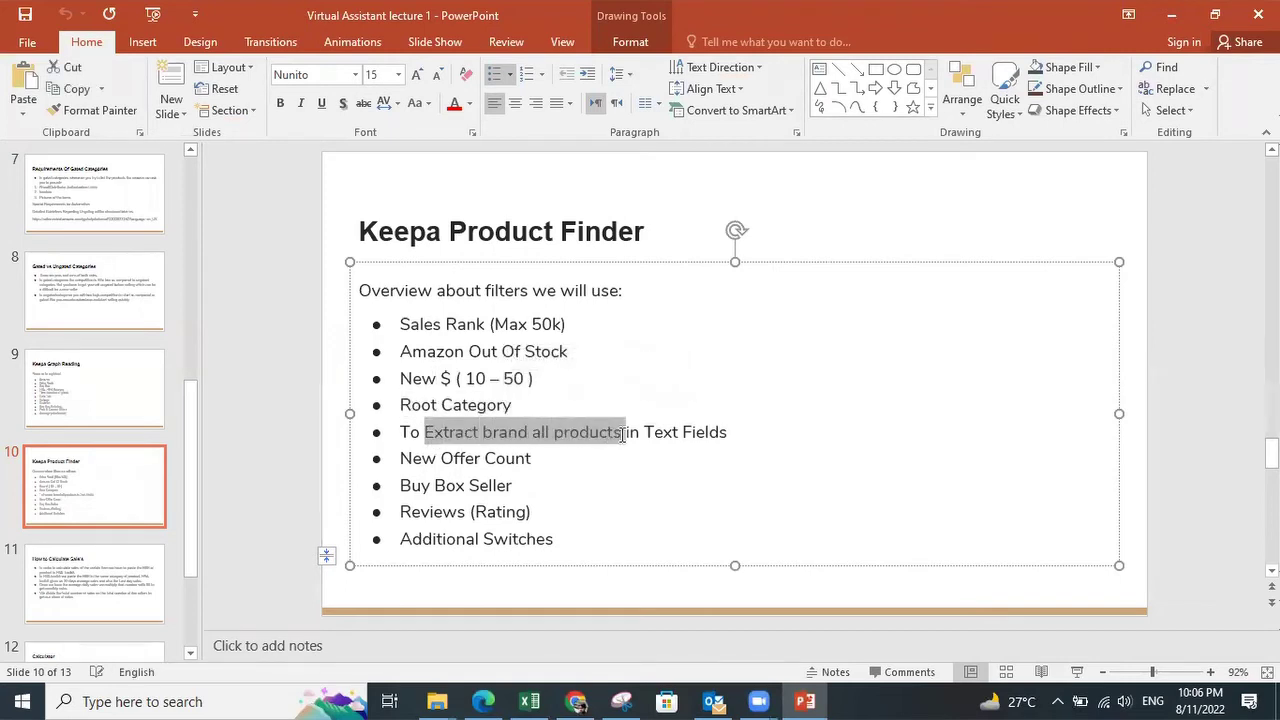
click(554, 433)
drag(425, 432, 543, 432)
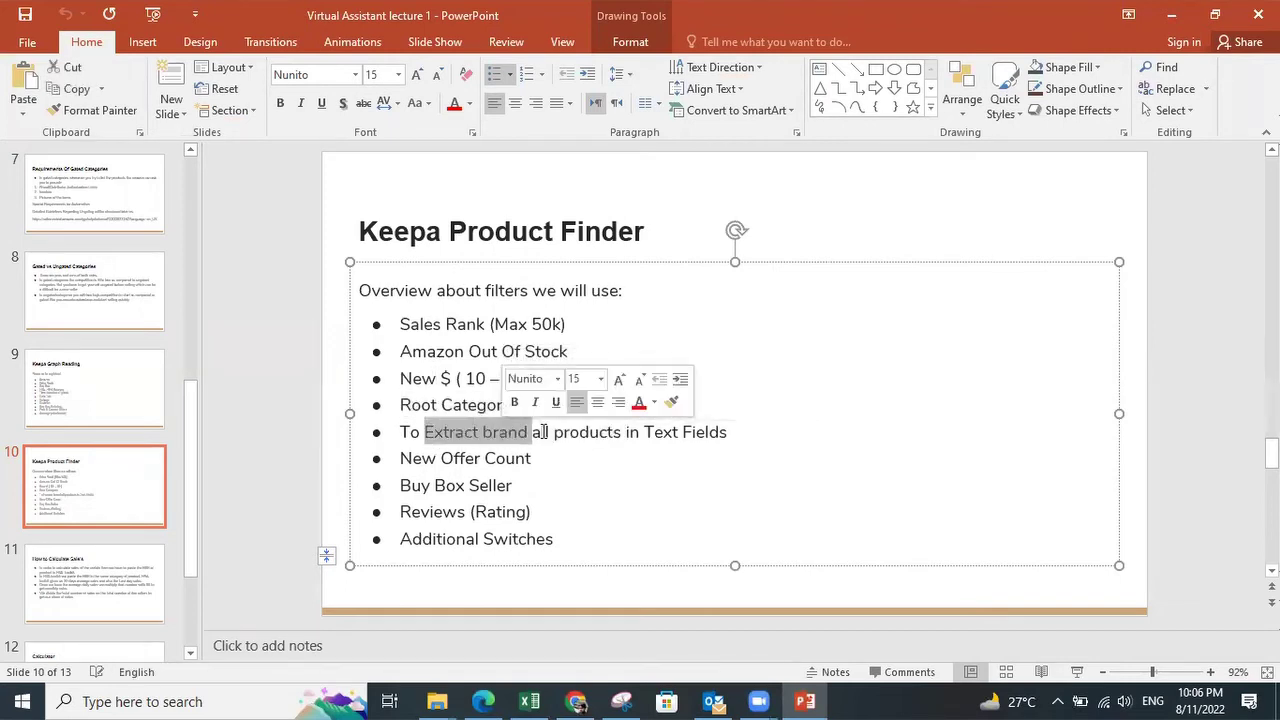
click(626, 436)
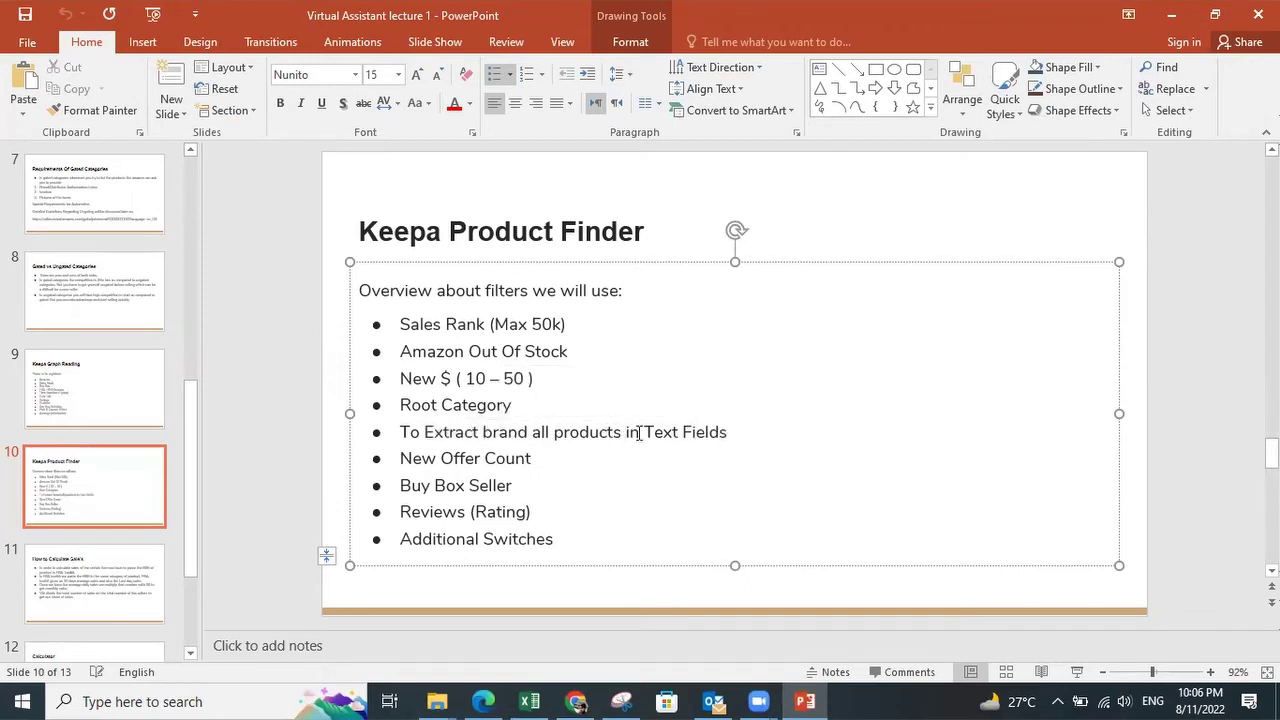
drag(639, 433, 716, 433)
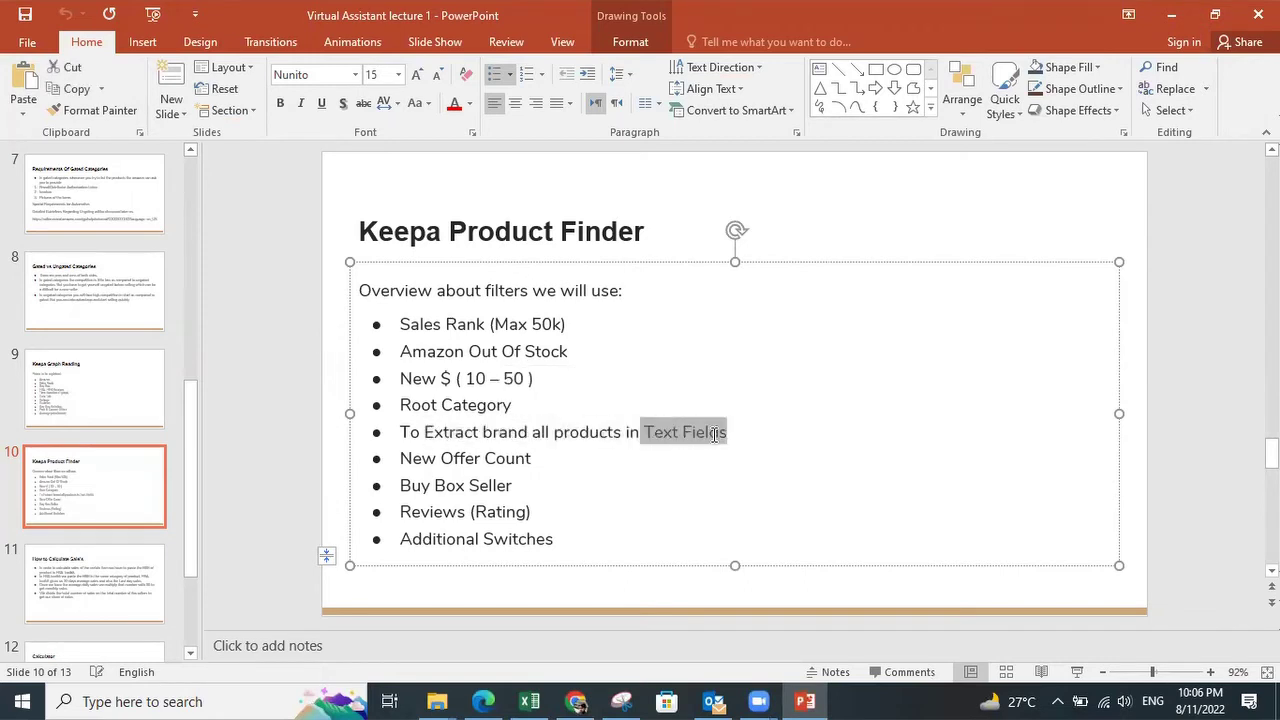
click(622, 432)
drag(410, 463, 533, 460)
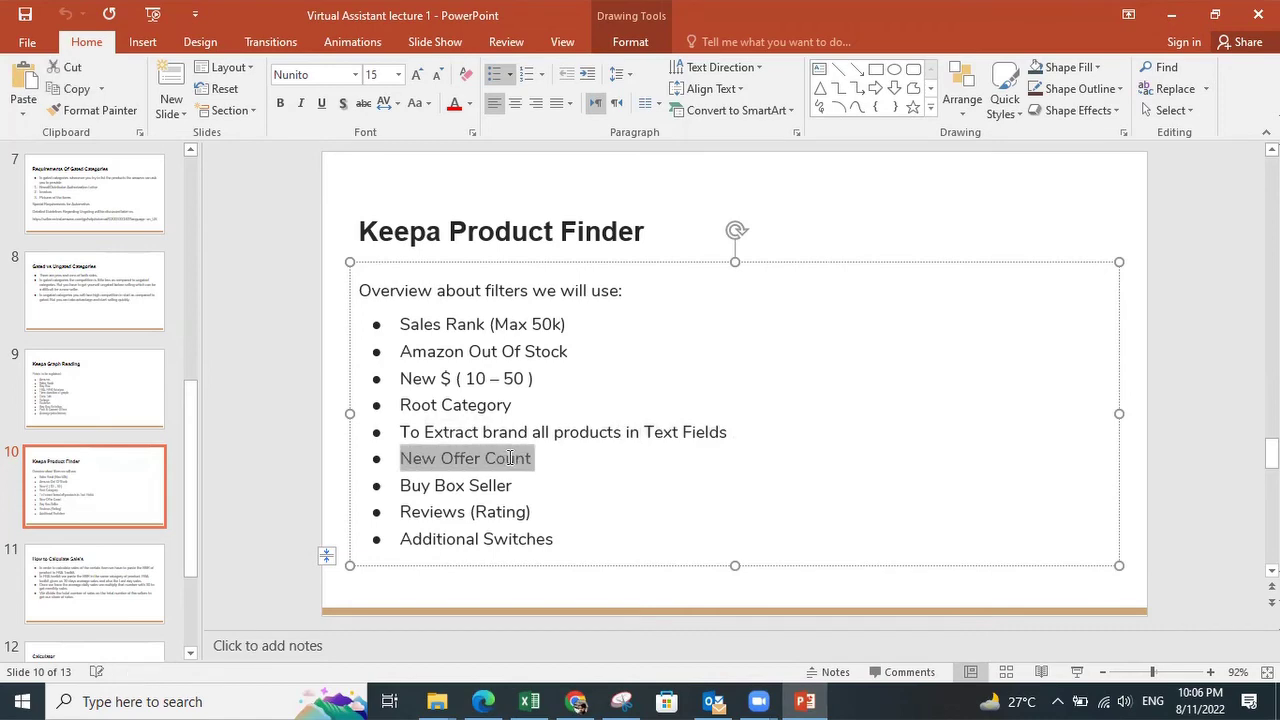
click(491, 458)
Step: Switch back to Keepa in Chrome and review the New Offer Count, Sales Rank, Amazon and New price filters and the text fields
click(576, 700)
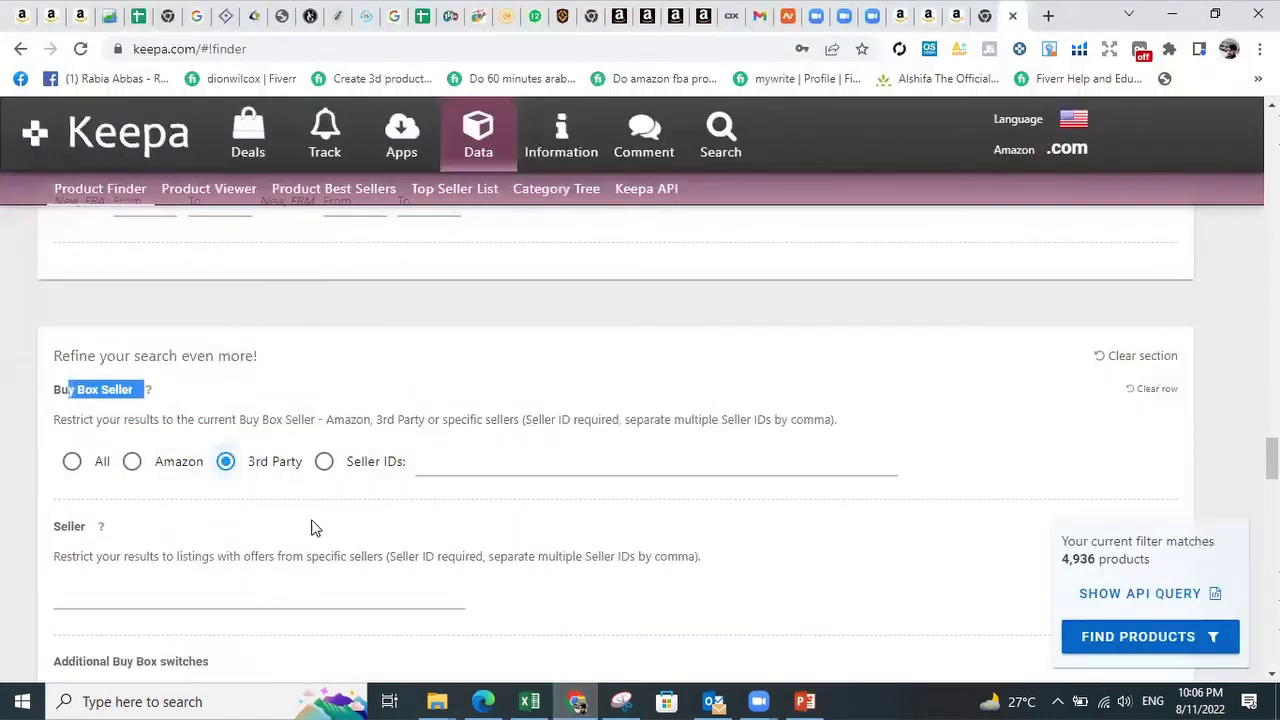
scroll(167, 461, up, 5)
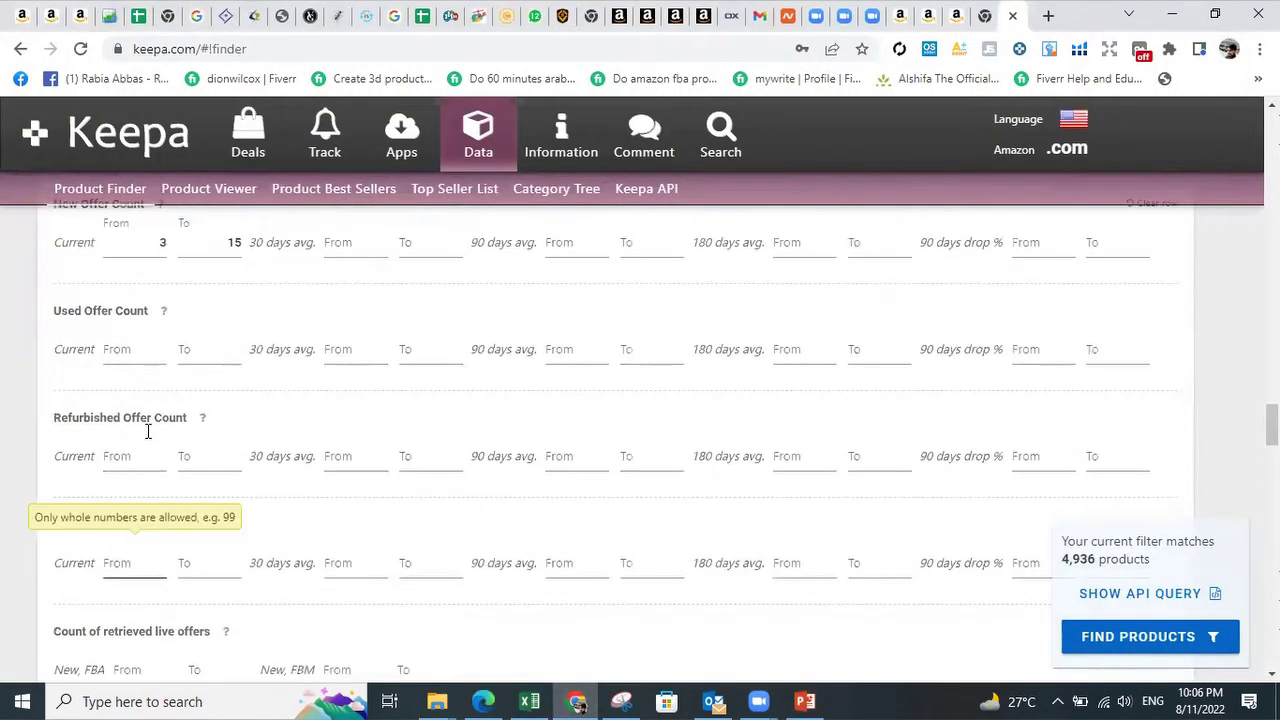
scroll(143, 432, up, 5)
scroll(143, 428, down, 4)
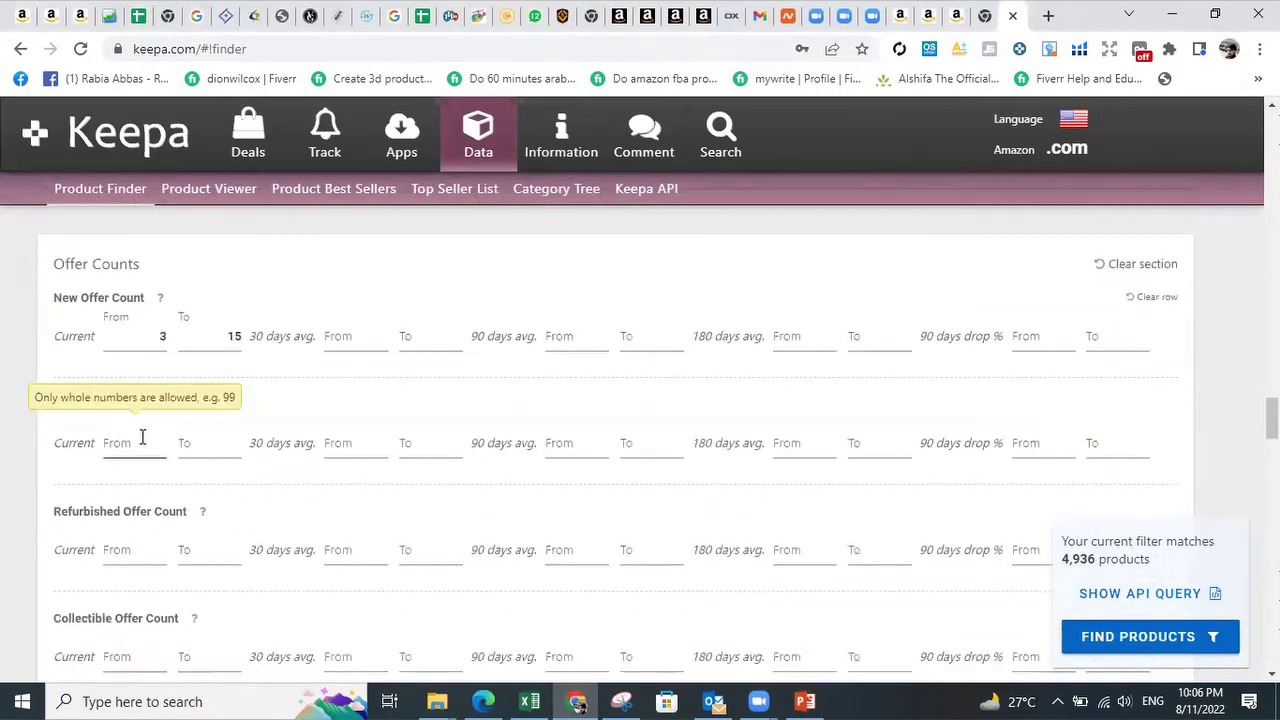
click(234, 338)
click(513, 589)
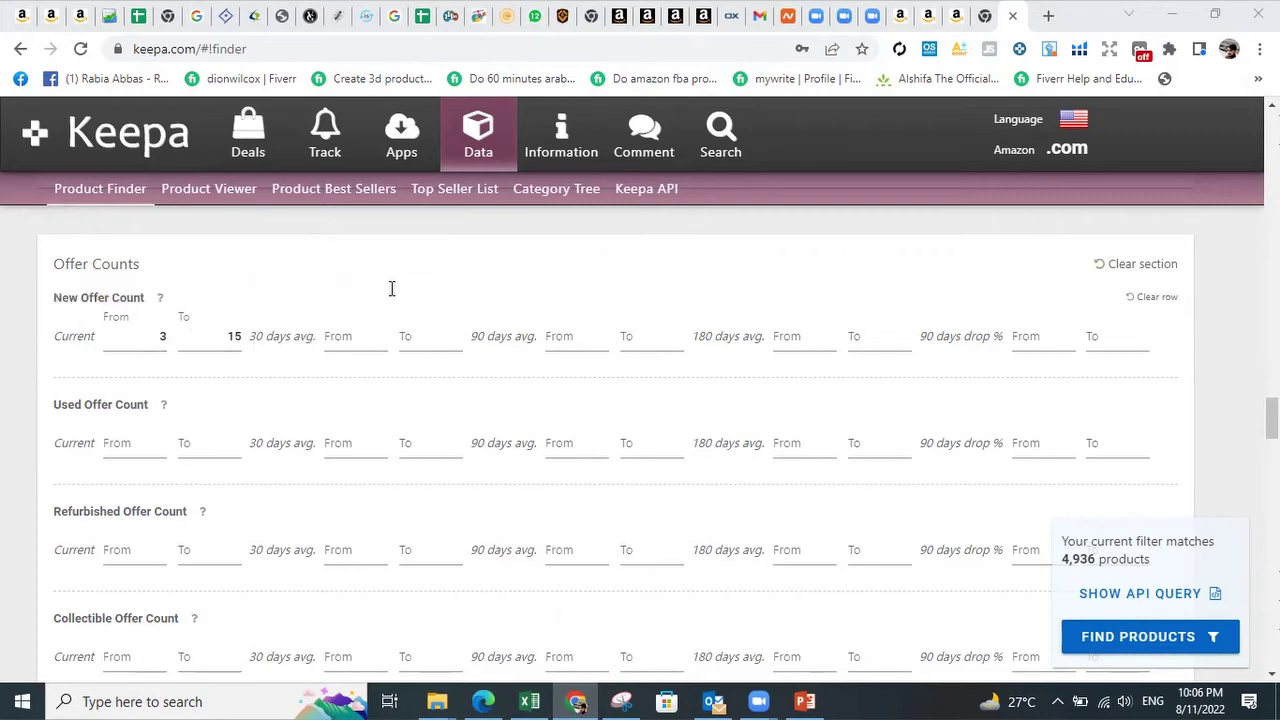
scroll(514, 343, up, 15)
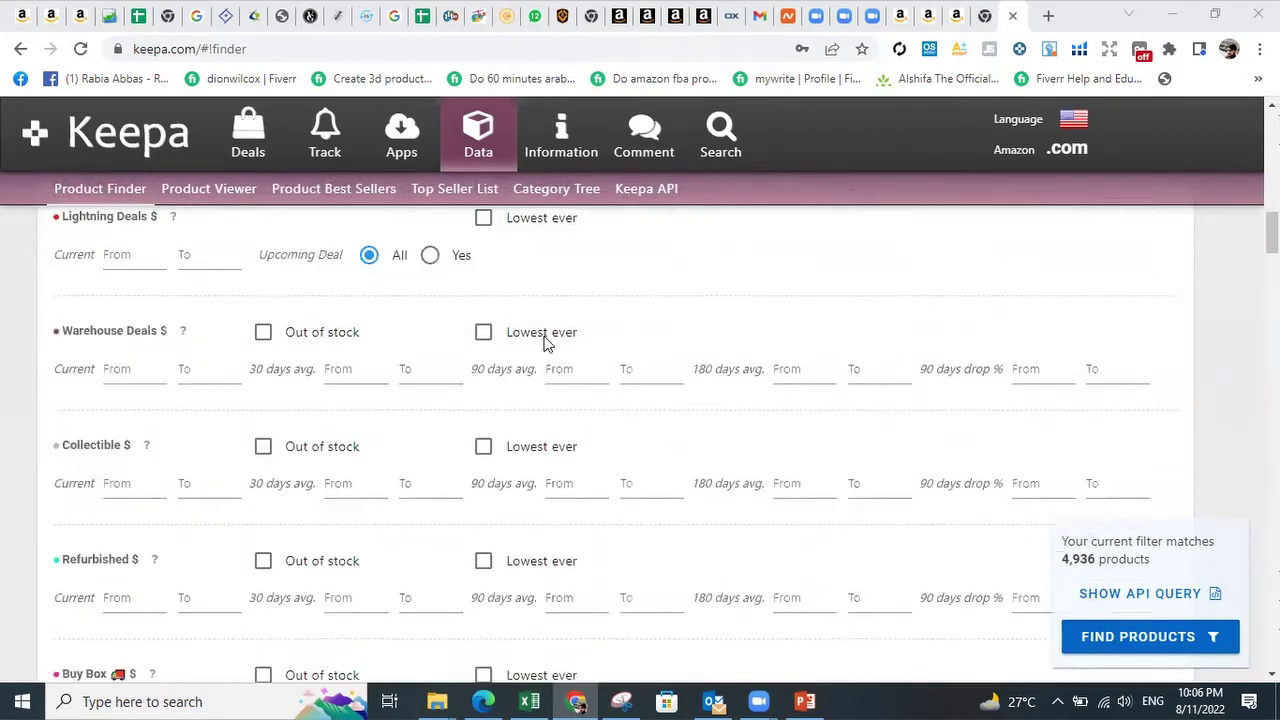
scroll(546, 343, up, 10)
scroll(629, 436, down, 5)
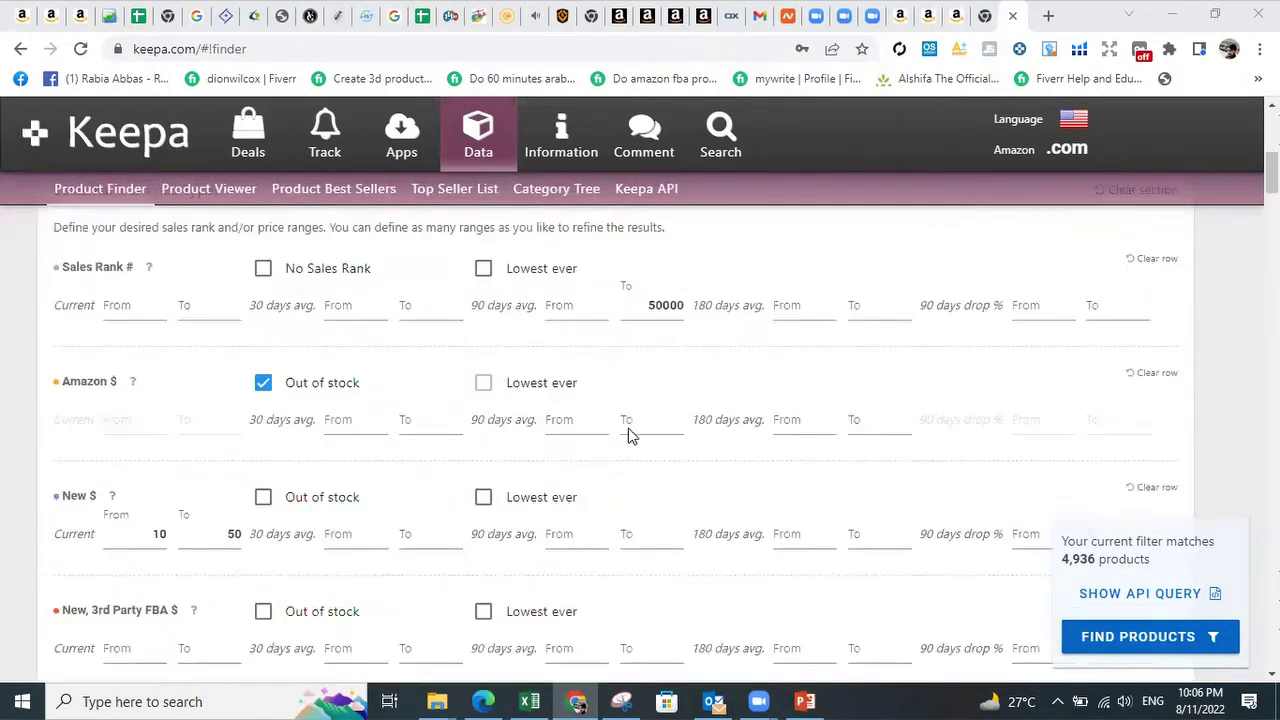
click(598, 306)
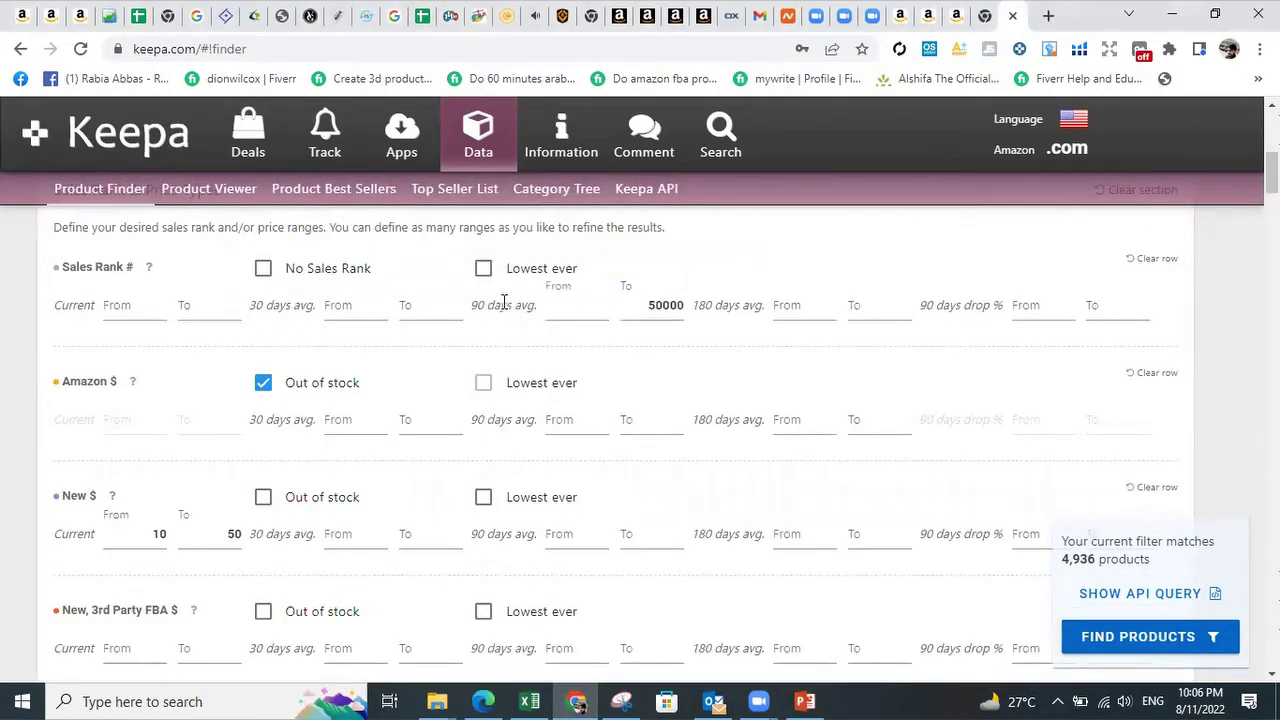
scroll(515, 428, down, 15)
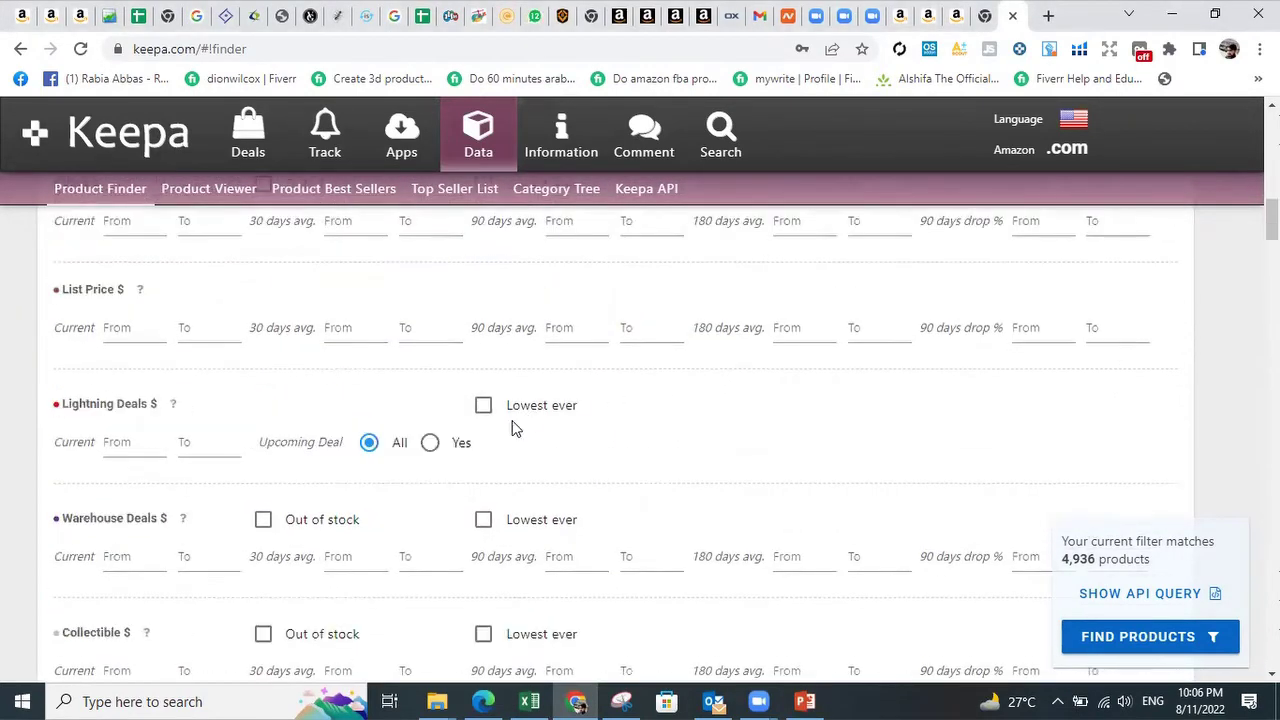
scroll(515, 428, down, 20)
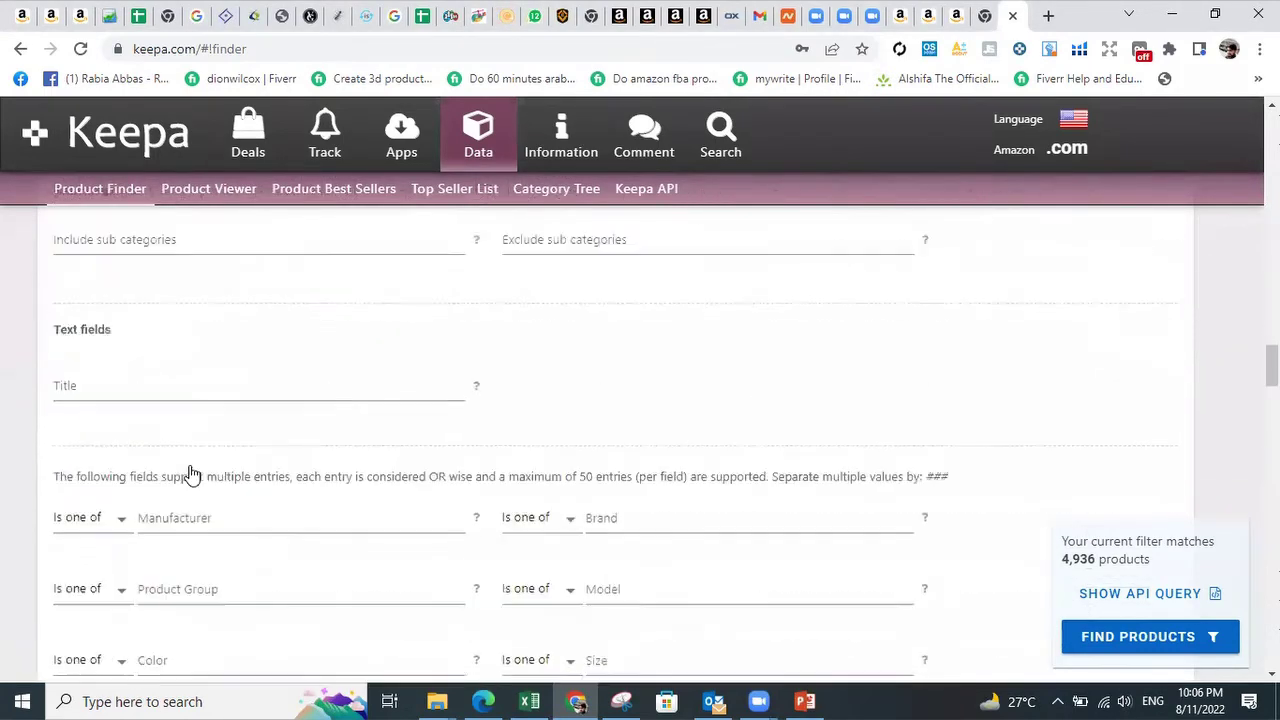
scroll(190, 470, down, 10)
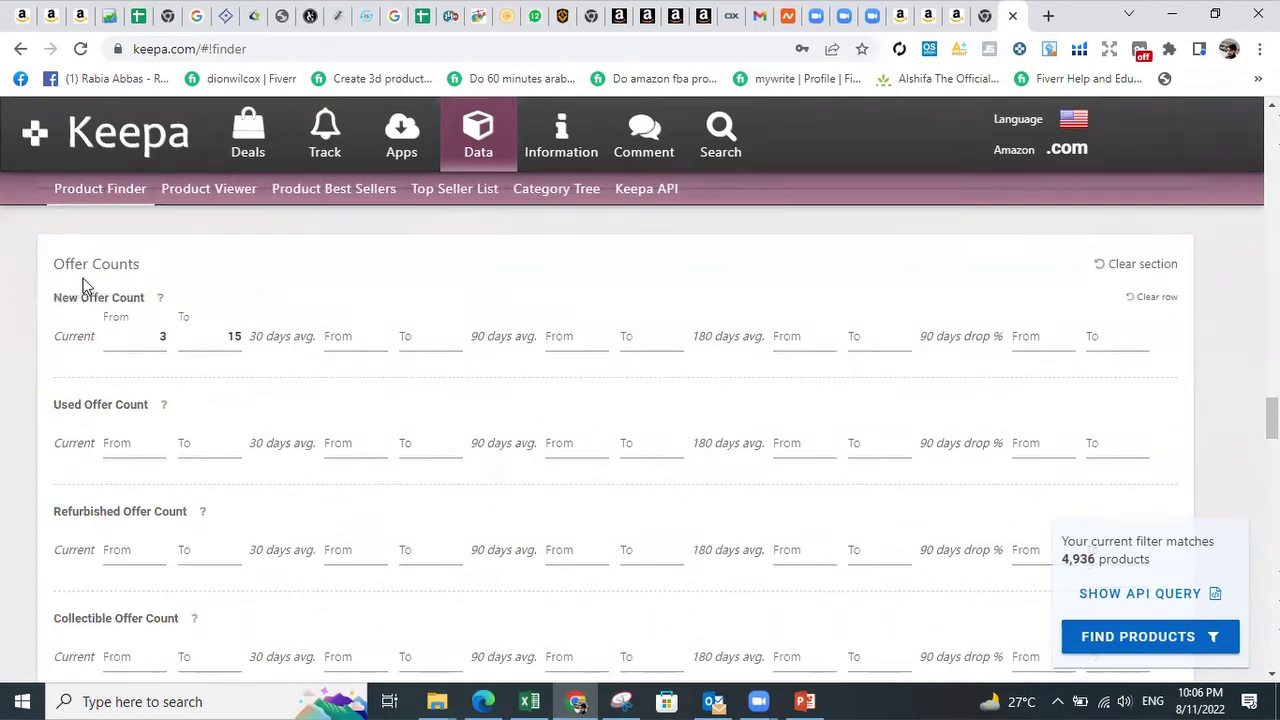
Step: Exclude Digital Product from the Product Type filter
scroll(166, 394, down, 6)
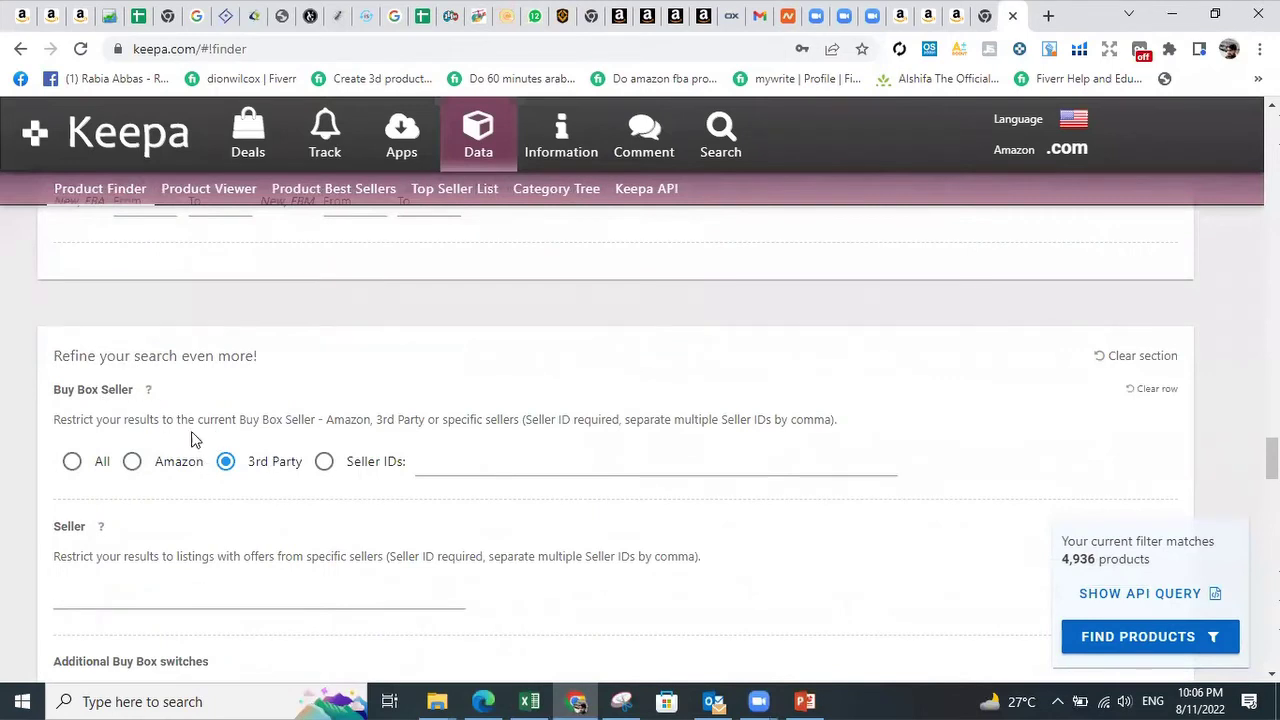
scroll(129, 471, down, 3)
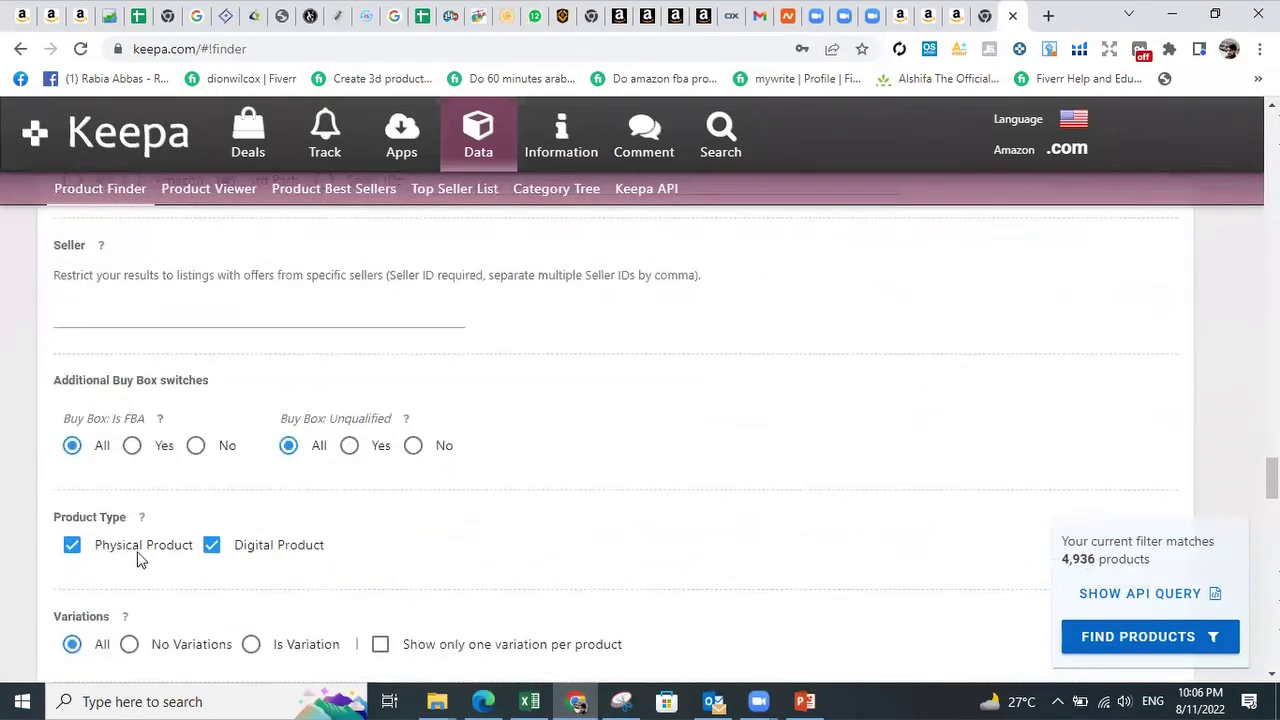
click(212, 545)
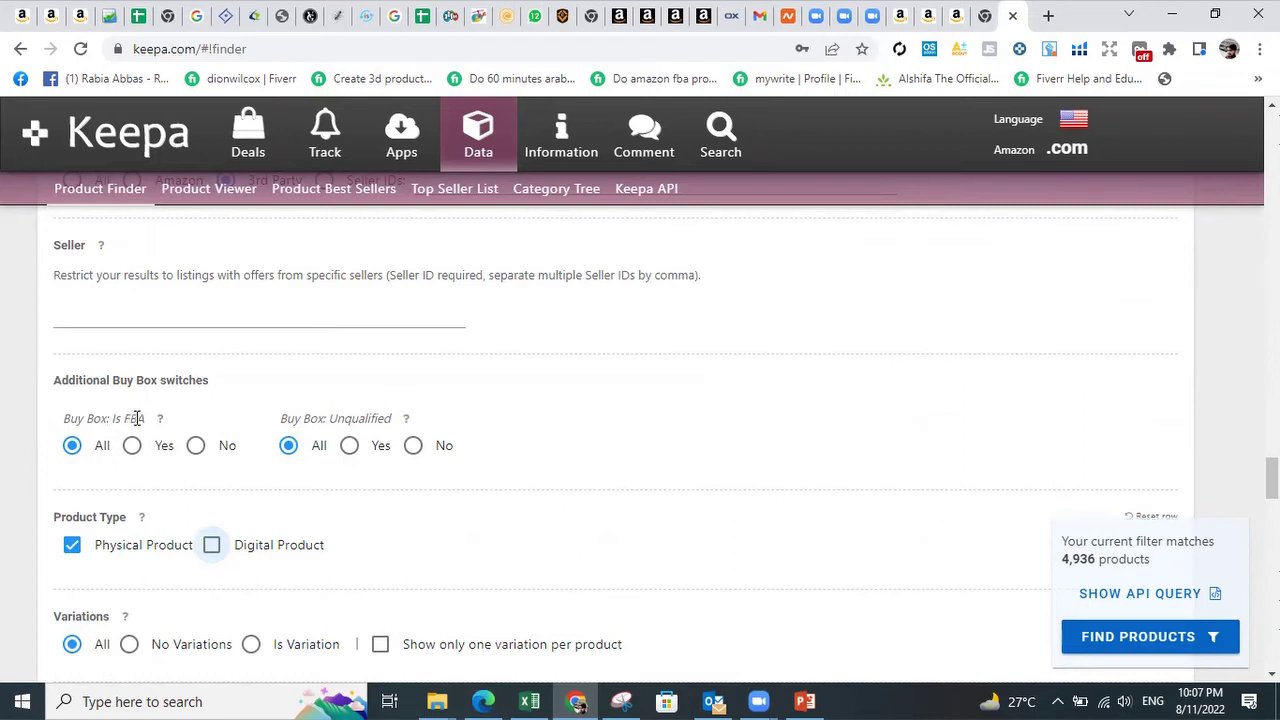
Step: Compare the All and Yes options of the Buy Box: Is FBA switch and set it to Yes
drag(145, 382, 178, 382)
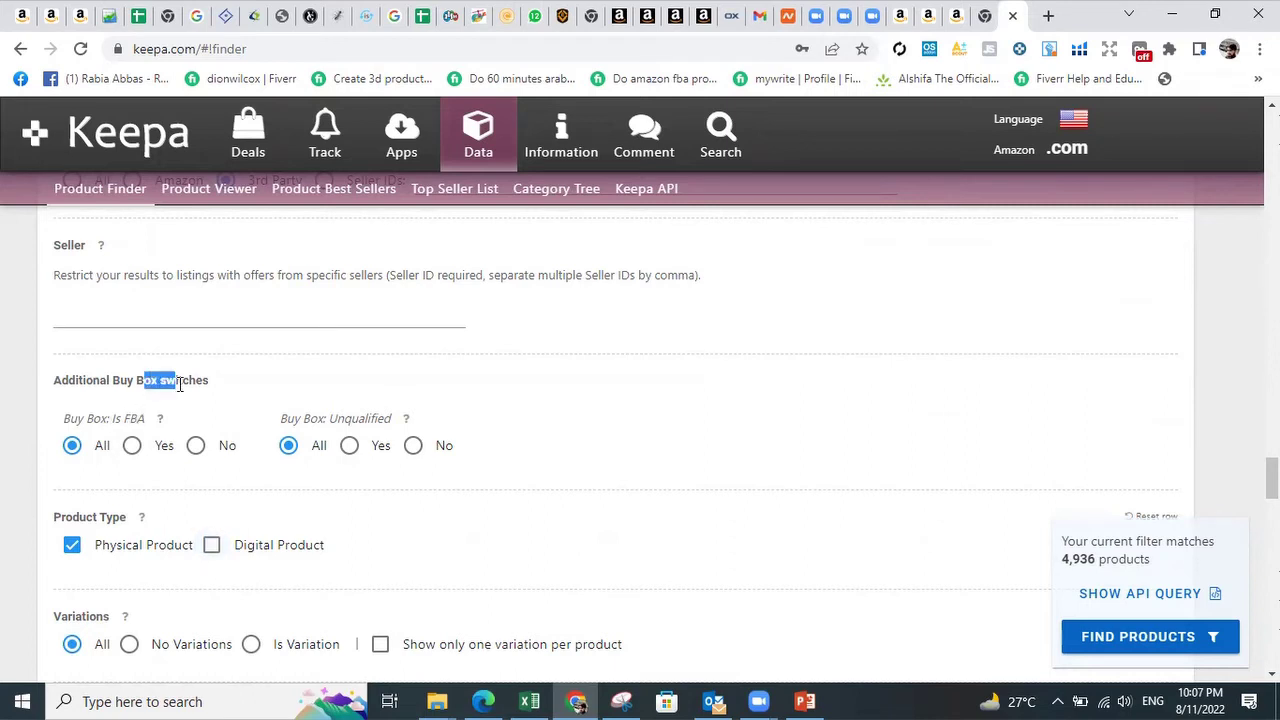
click(126, 385)
click(133, 447)
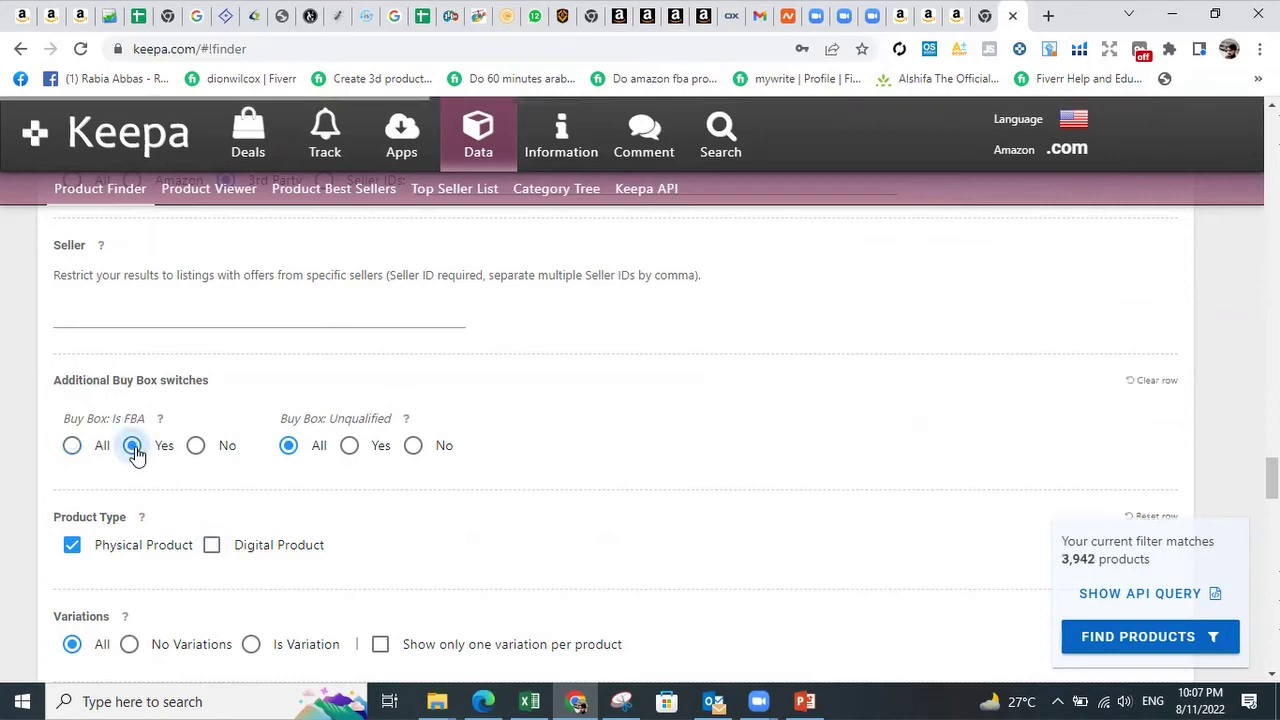
click(72, 446)
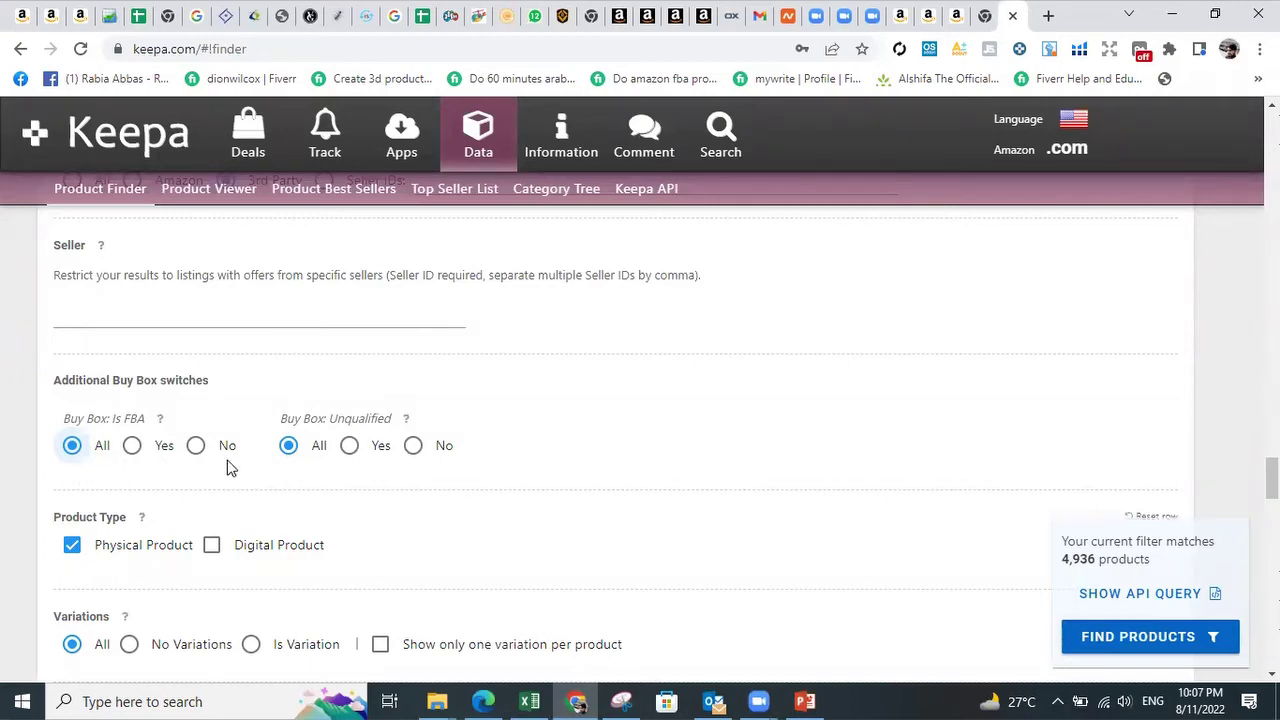
click(133, 445)
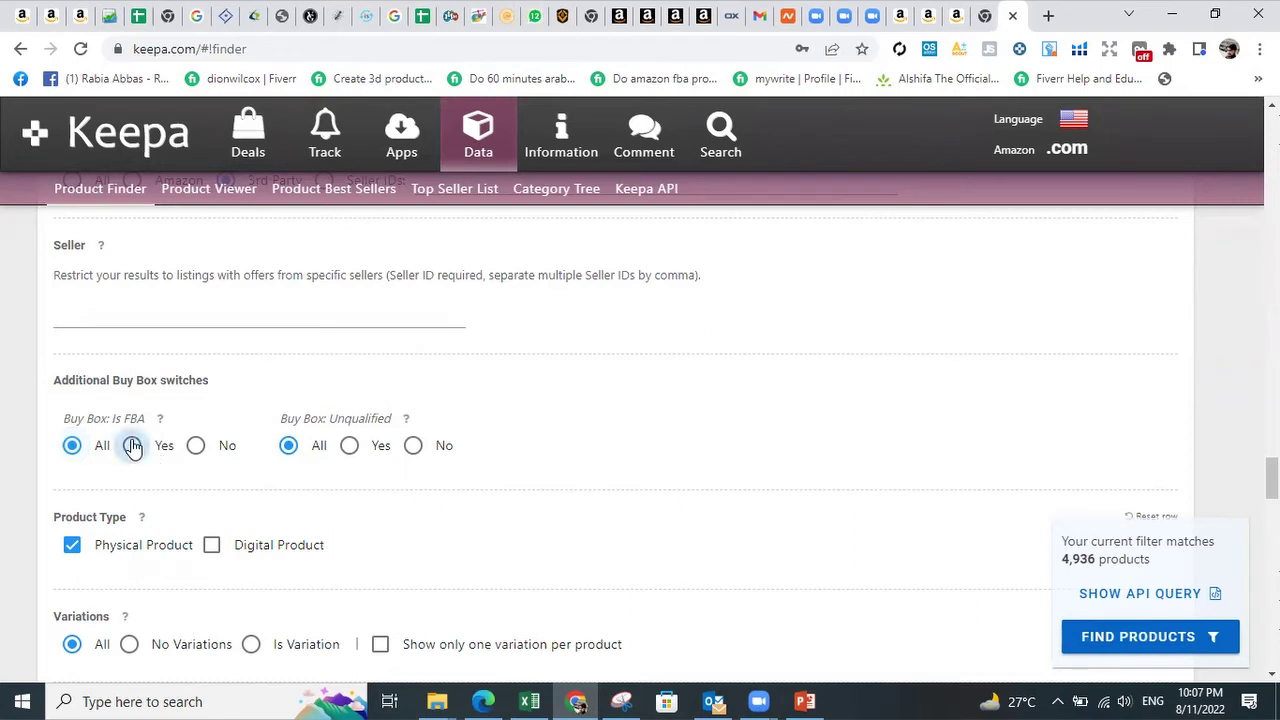
click(72, 445)
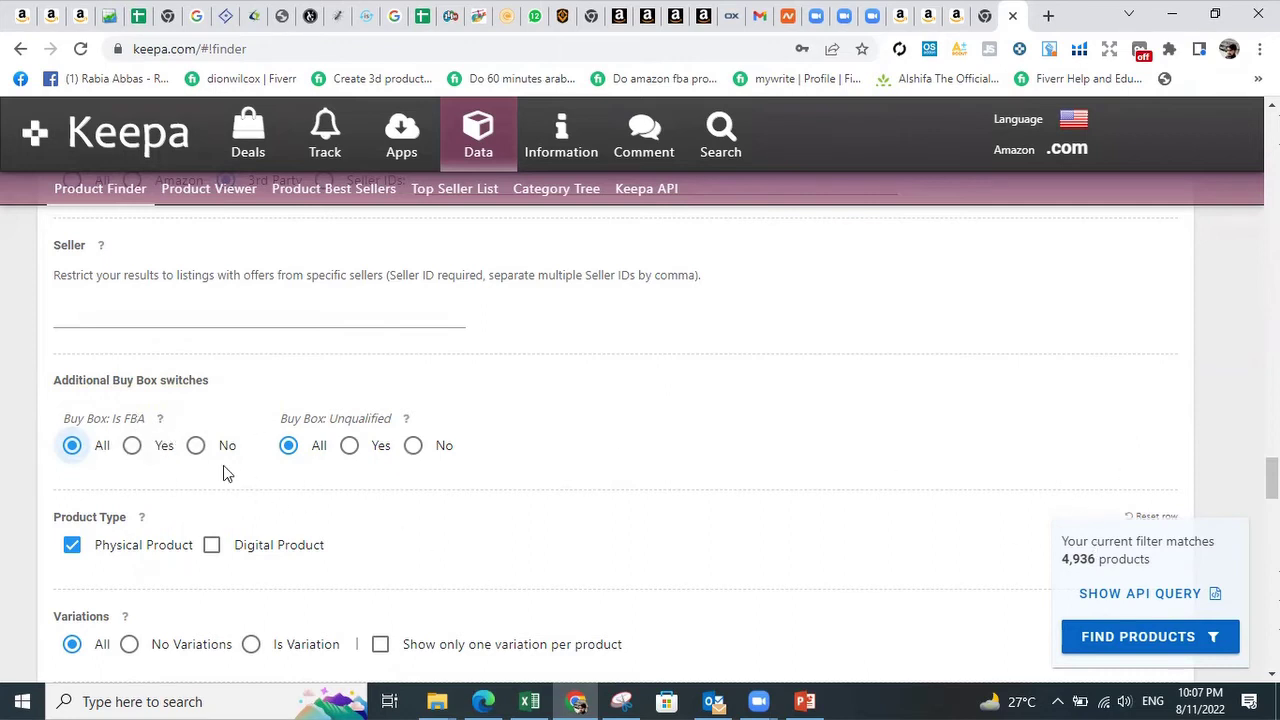
click(134, 446)
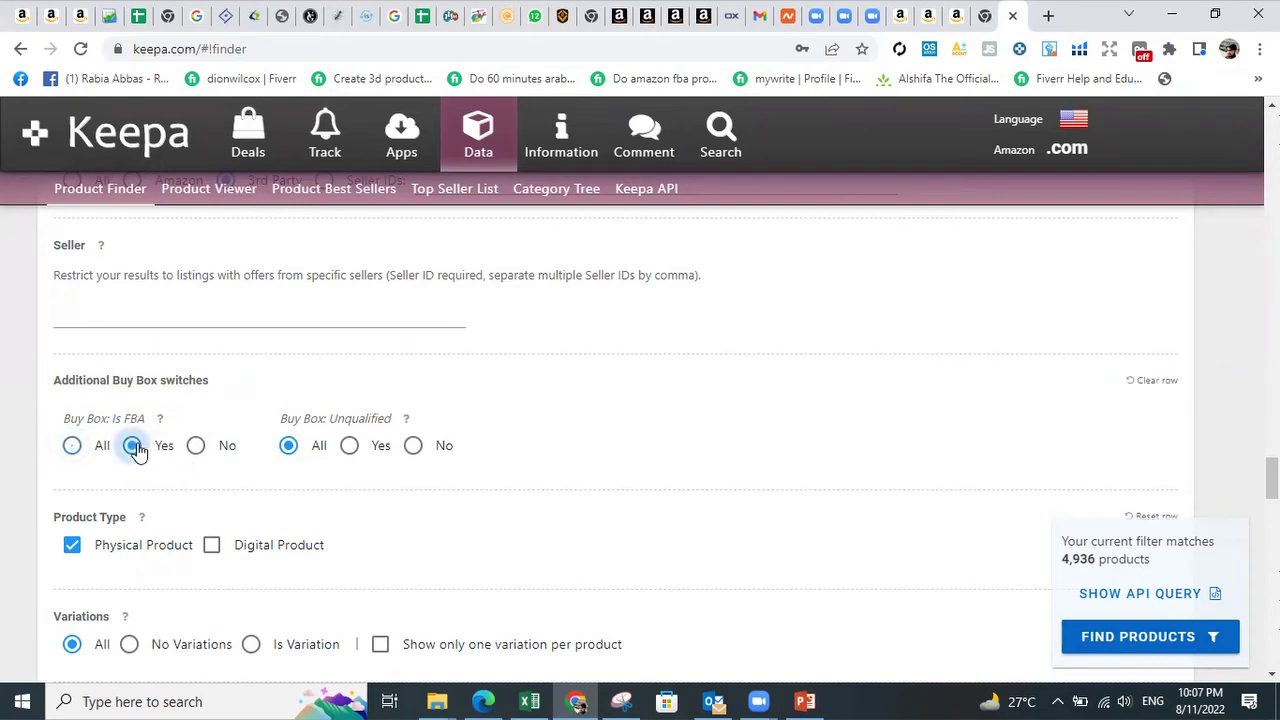
Step: Return the Buy Box: Is FBA switch to All and set the Variations filter to No Variations
click(72, 445)
scroll(532, 470, down, 2)
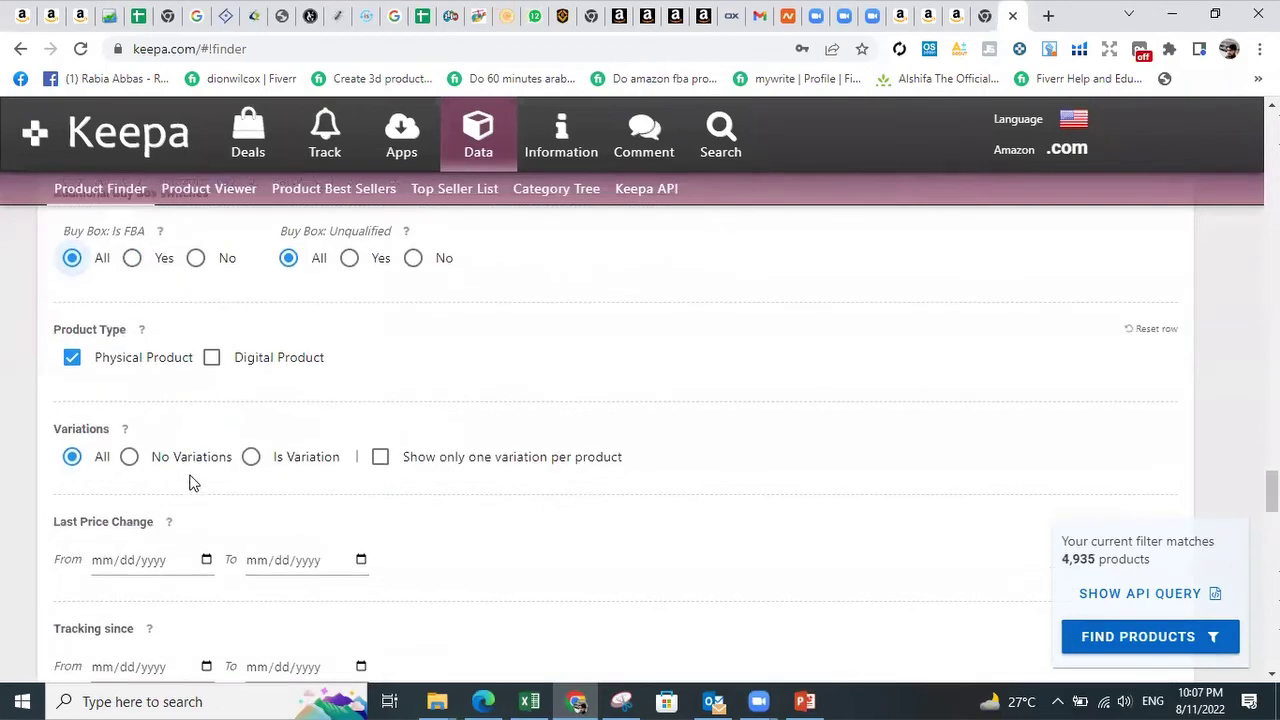
click(129, 457)
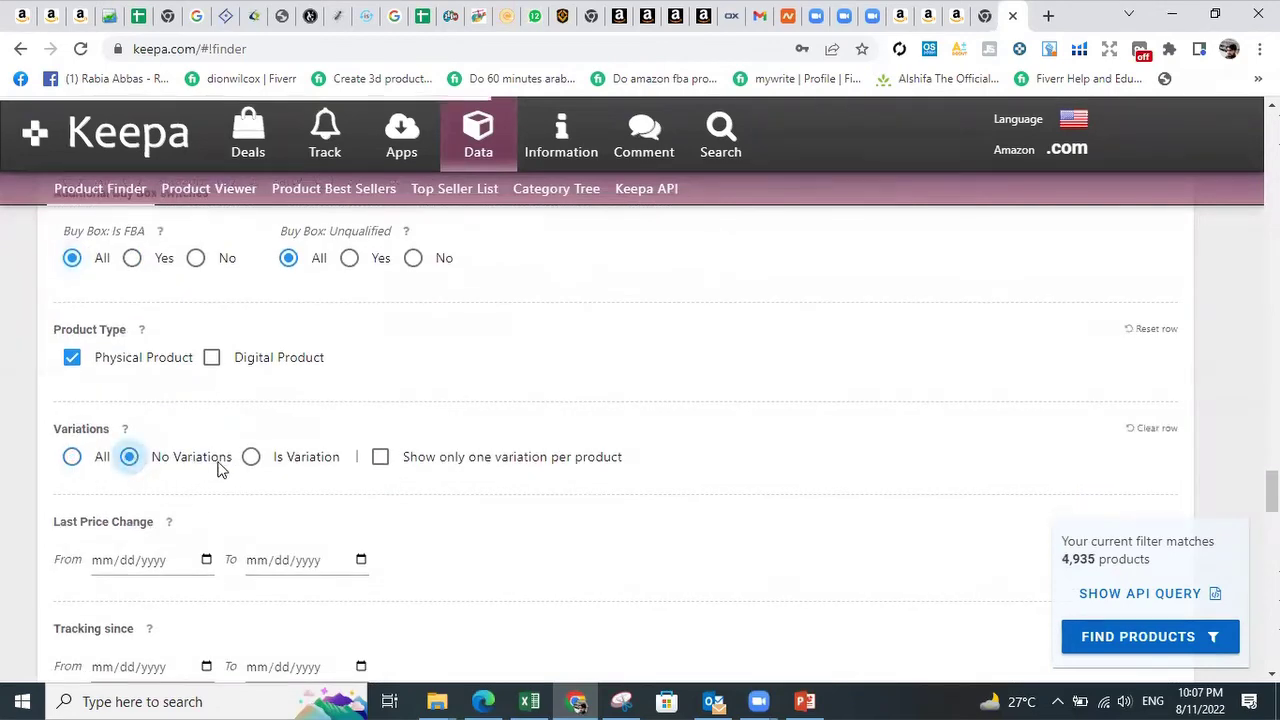
Step: Set the minimum product rating to 3.5
scroll(208, 478, down, 5)
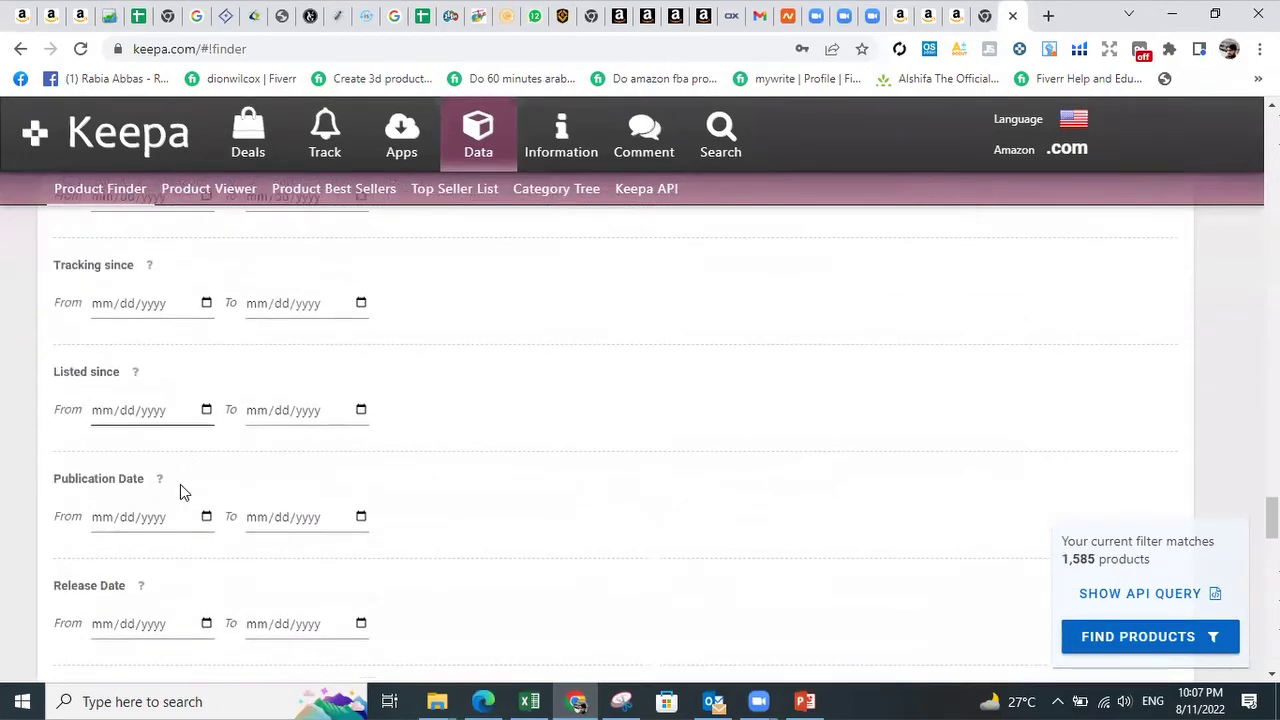
scroll(135, 484, down, 4)
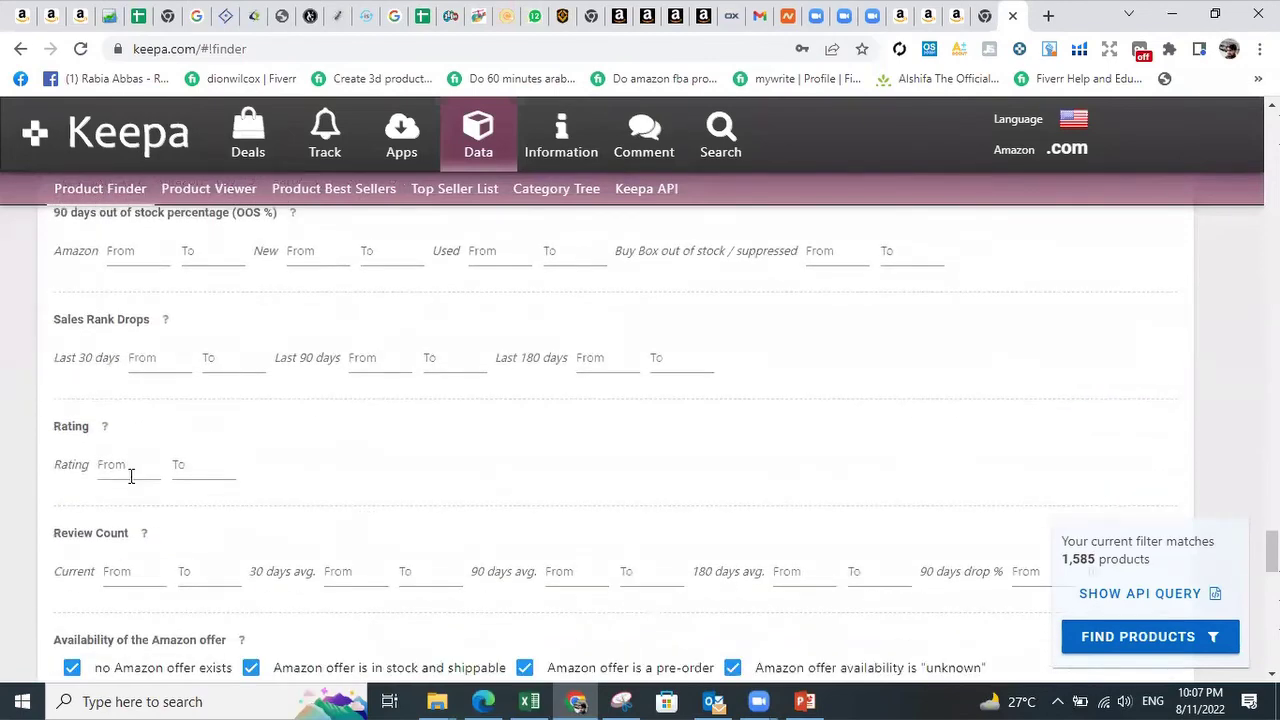
click(112, 460)
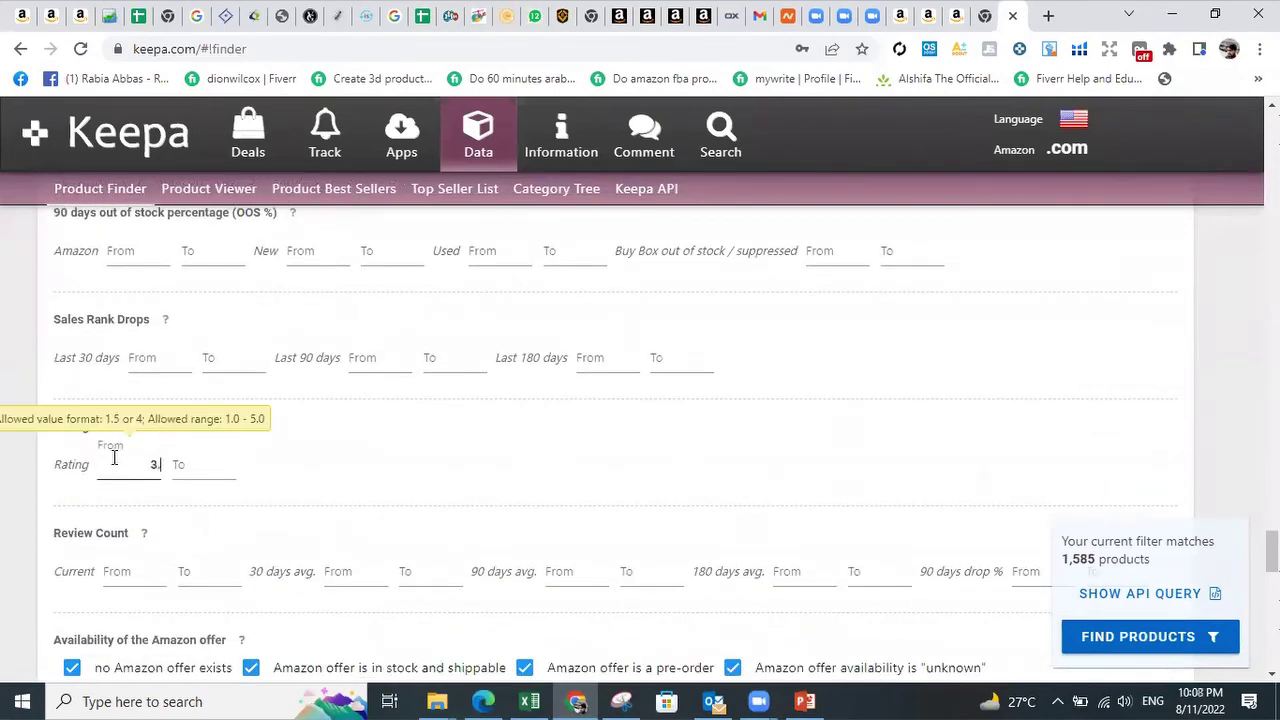
Step: Set the minimum current Review Count to 250, leaving the upper limit empty
scroll(125, 545, down, 1)
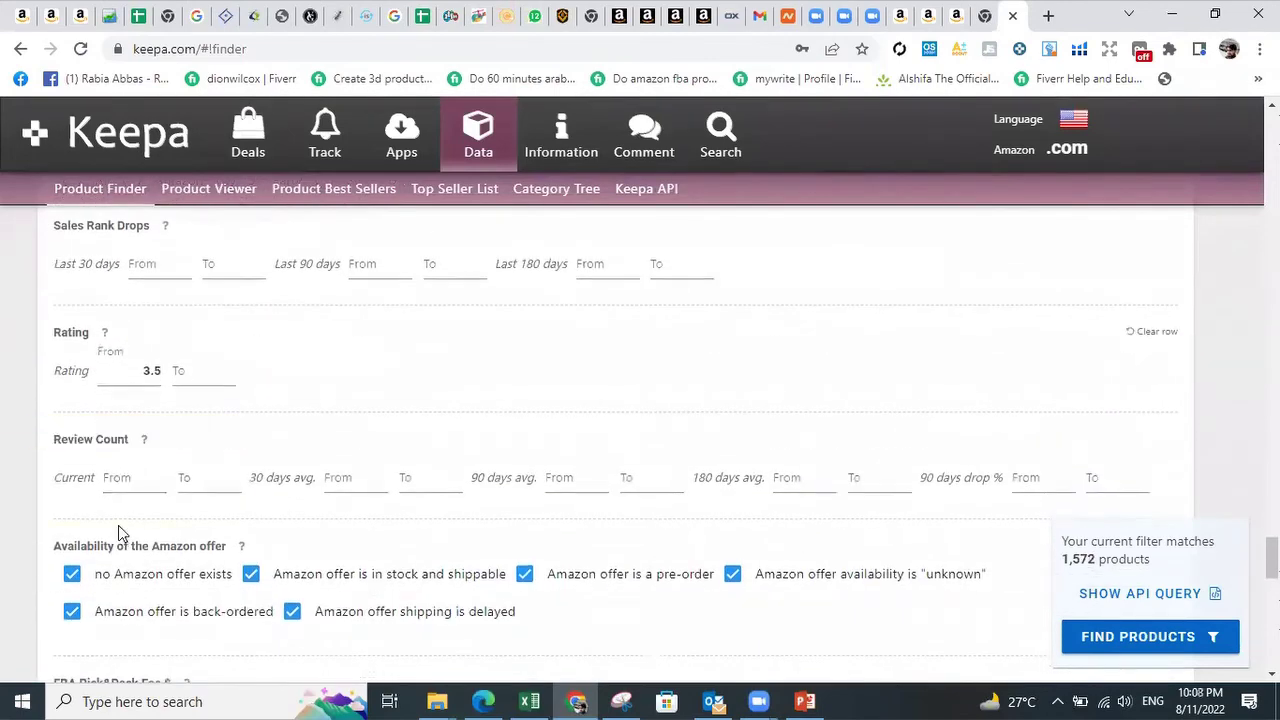
click(147, 477)
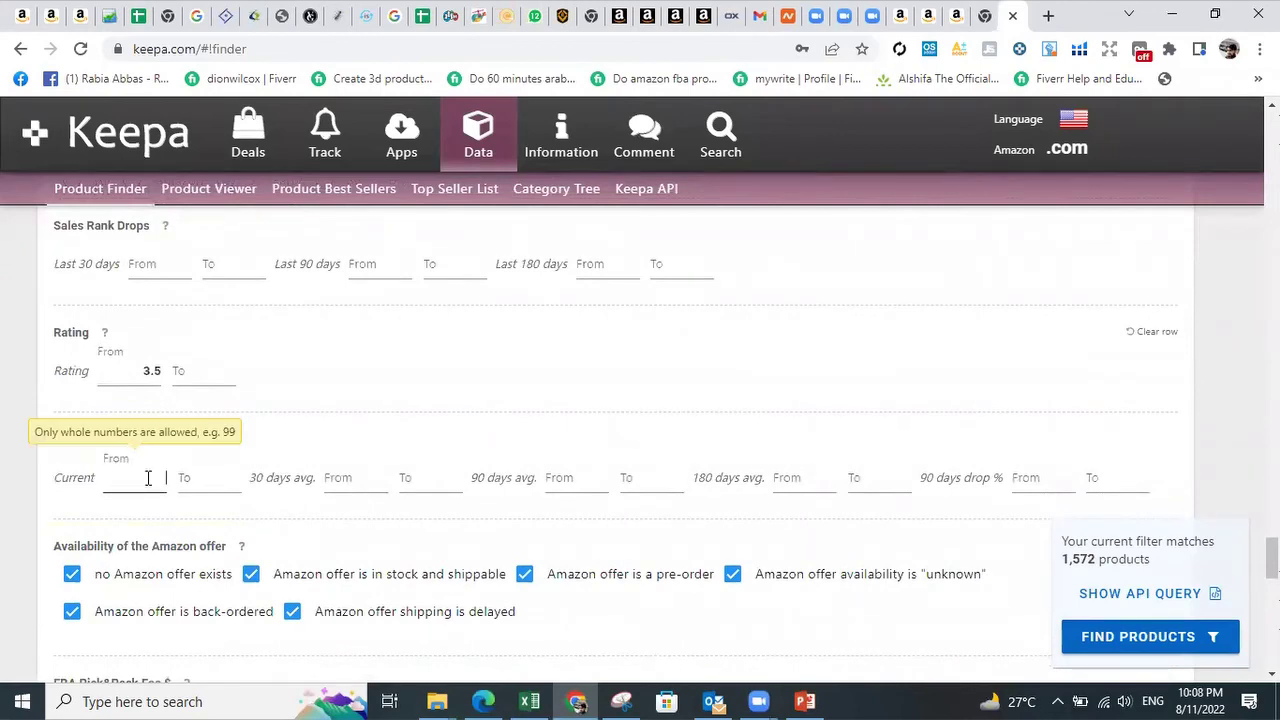
text(250)
click(278, 445)
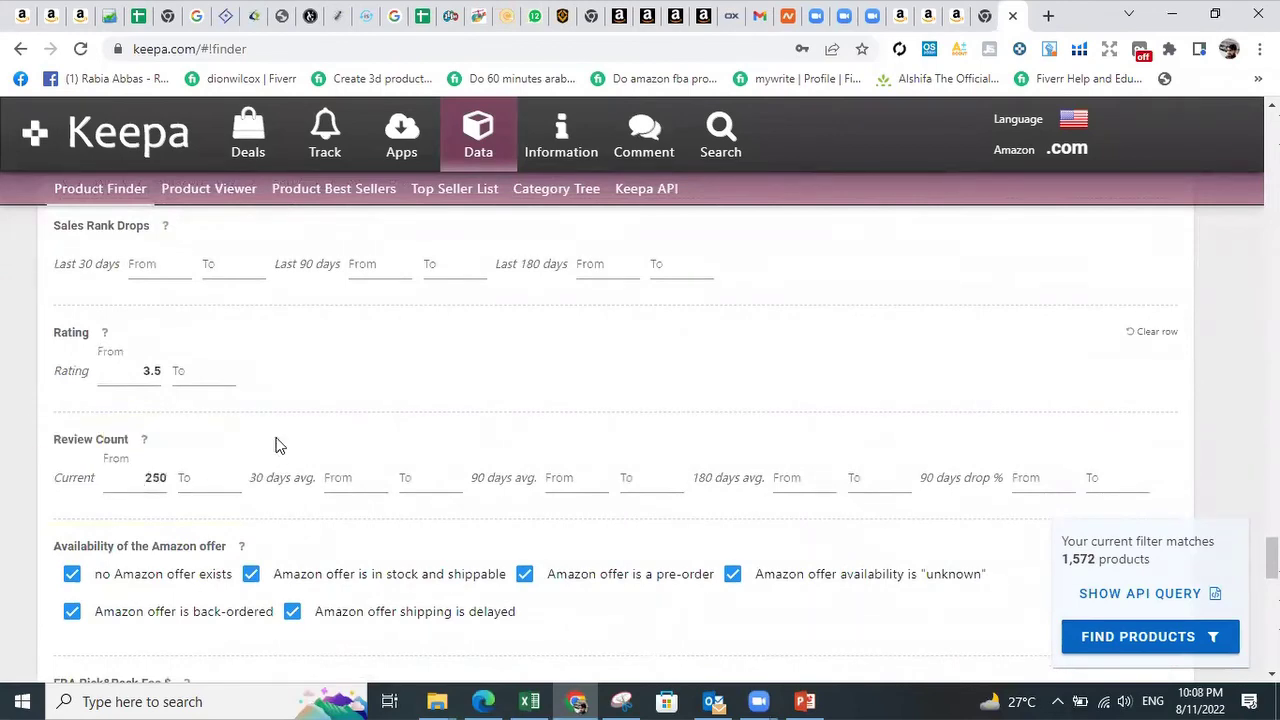
click(211, 474)
Step: Exclude the in stock and shippable, pre-order and "unknown" options from the Availability of the Amazon offer filter
scroll(217, 472, down, 1)
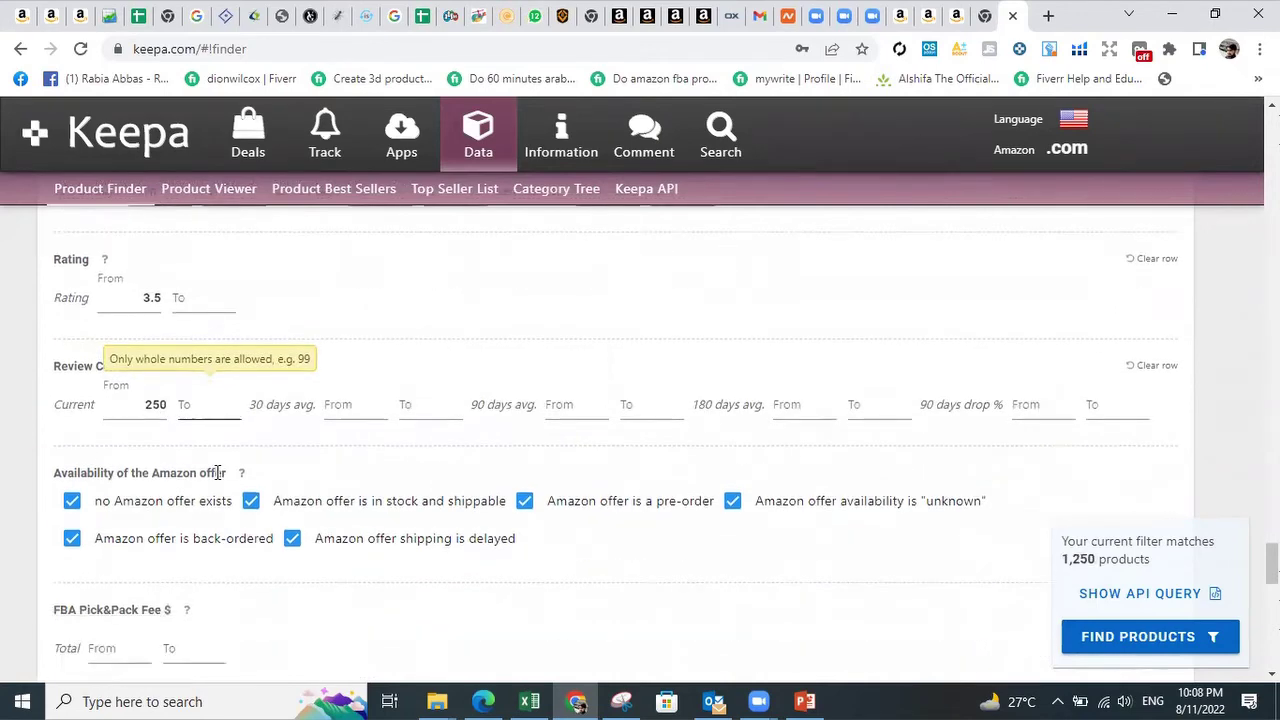
drag(176, 452, 194, 452)
click(148, 452)
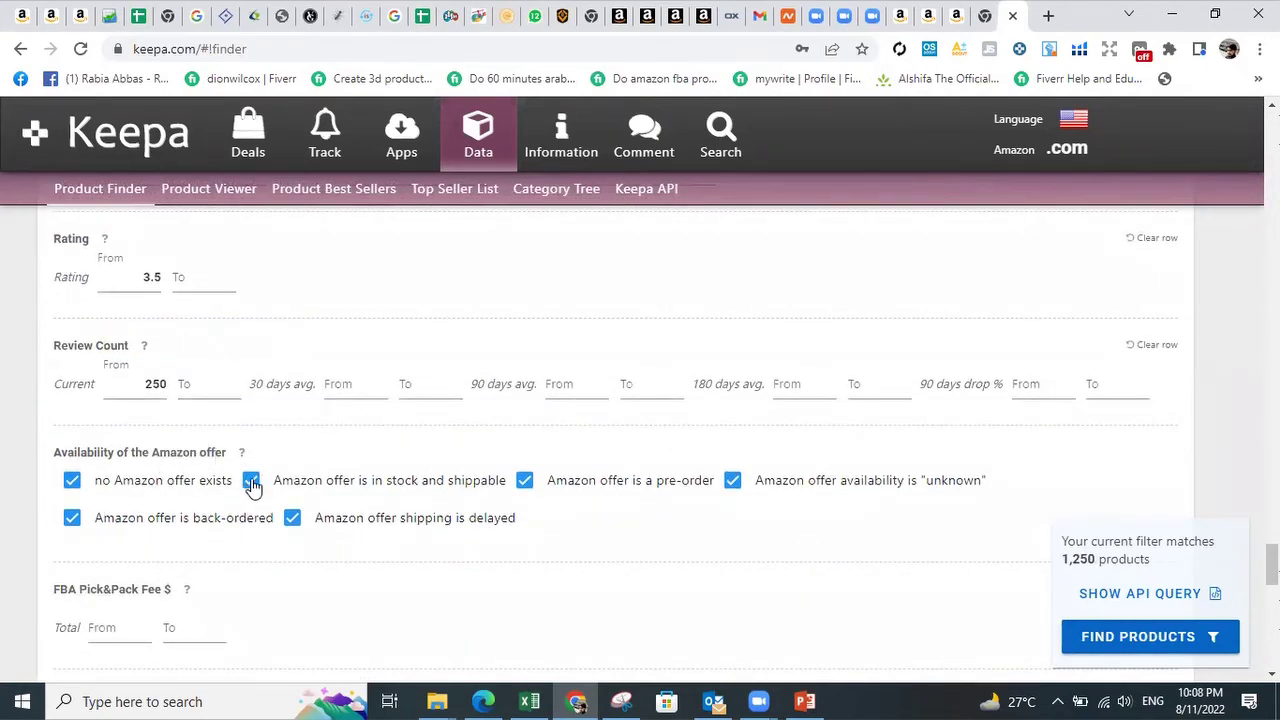
click(251, 481)
click(524, 481)
click(737, 484)
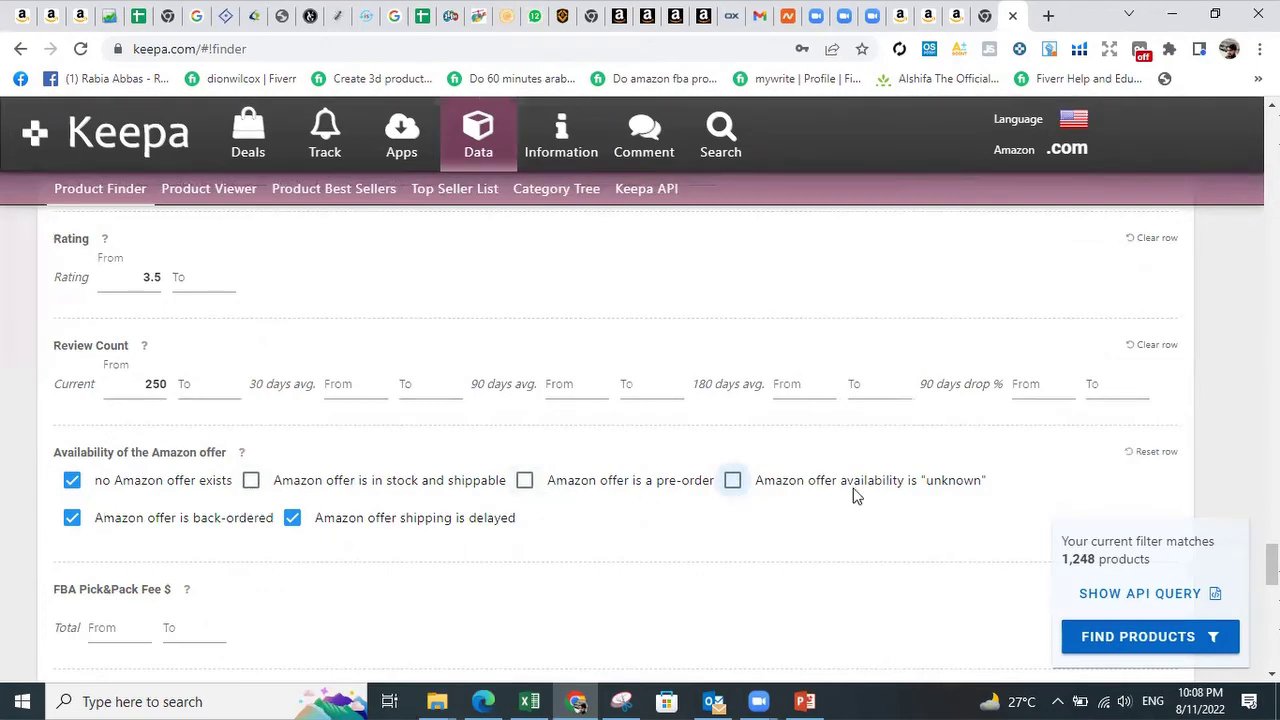
Step: Set the upper limit of the Package weight filter to 2500
scroll(580, 468, down, 3)
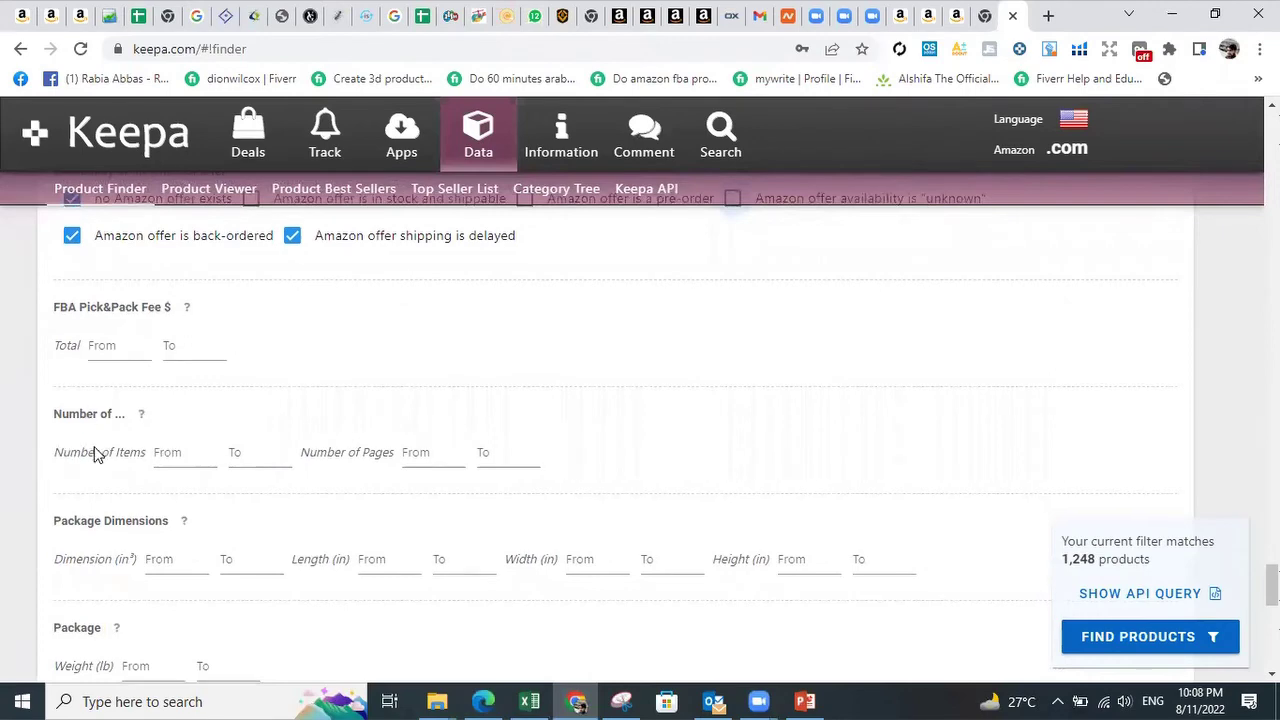
scroll(94, 451, down, 2)
click(207, 481)
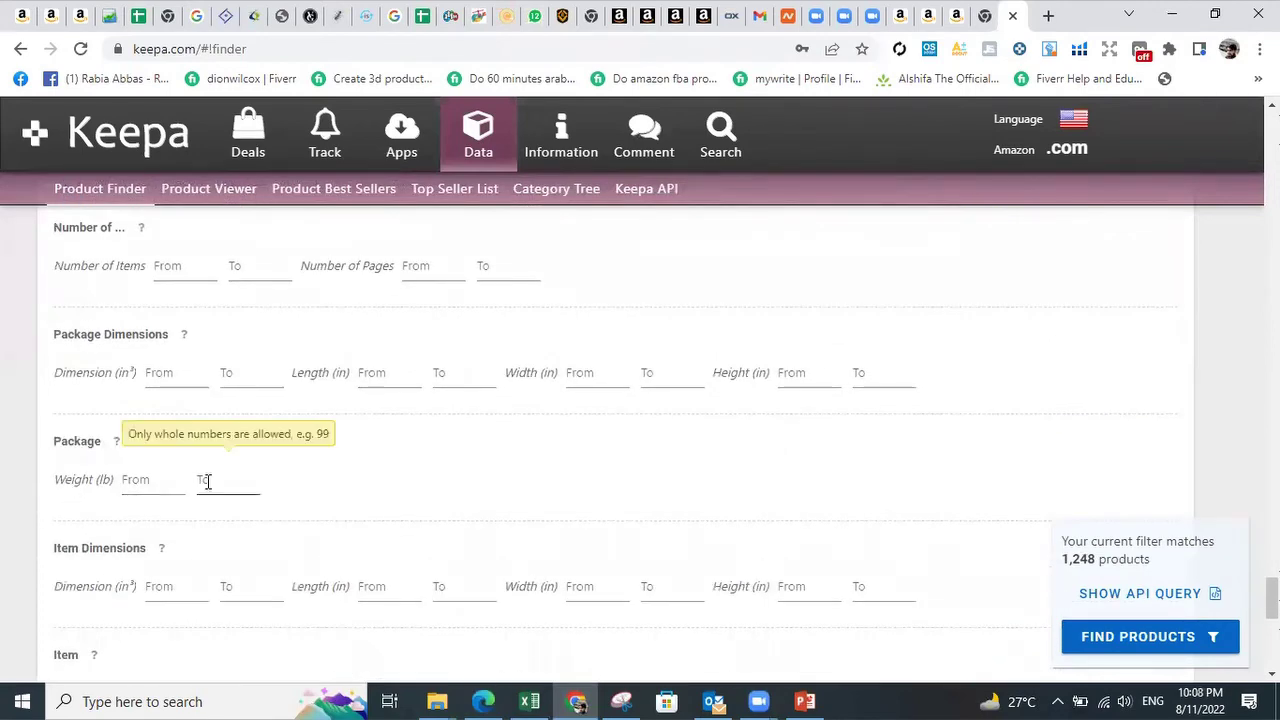
text(2500)
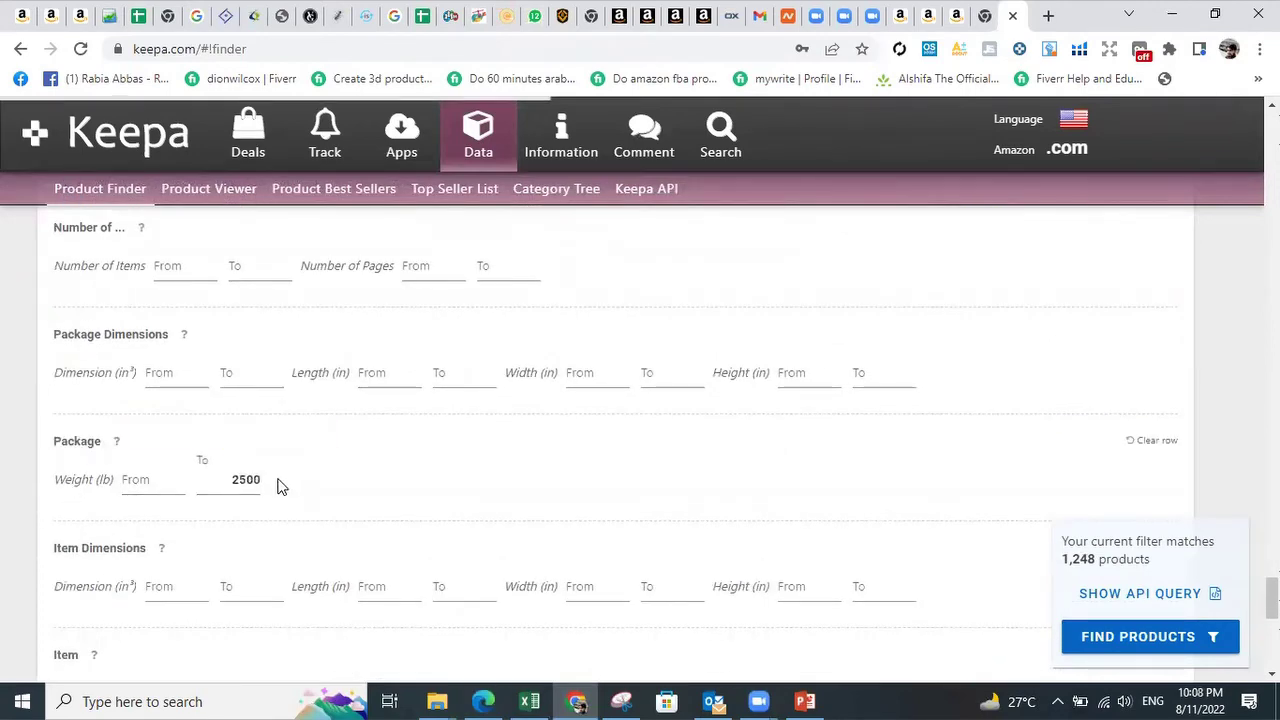
Step: Set the upper limit of the Item weight filter to 2500
scroll(263, 531, down, 2)
click(209, 512)
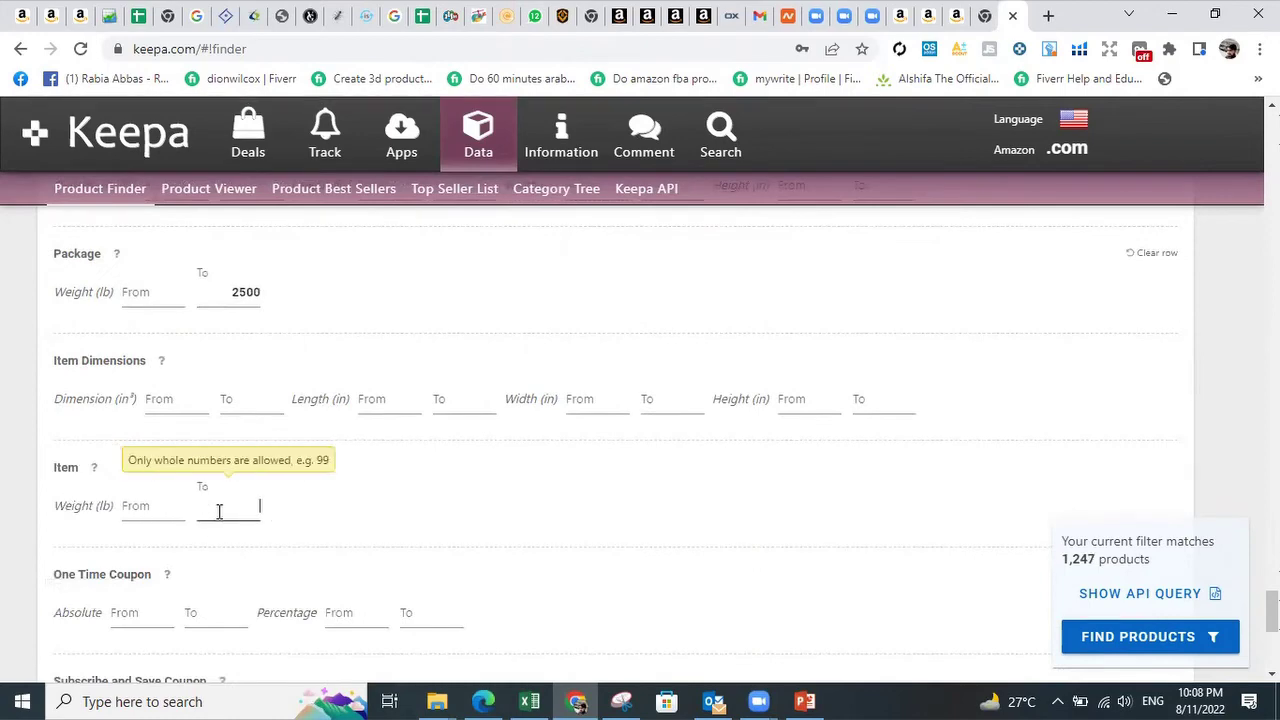
text(2500)
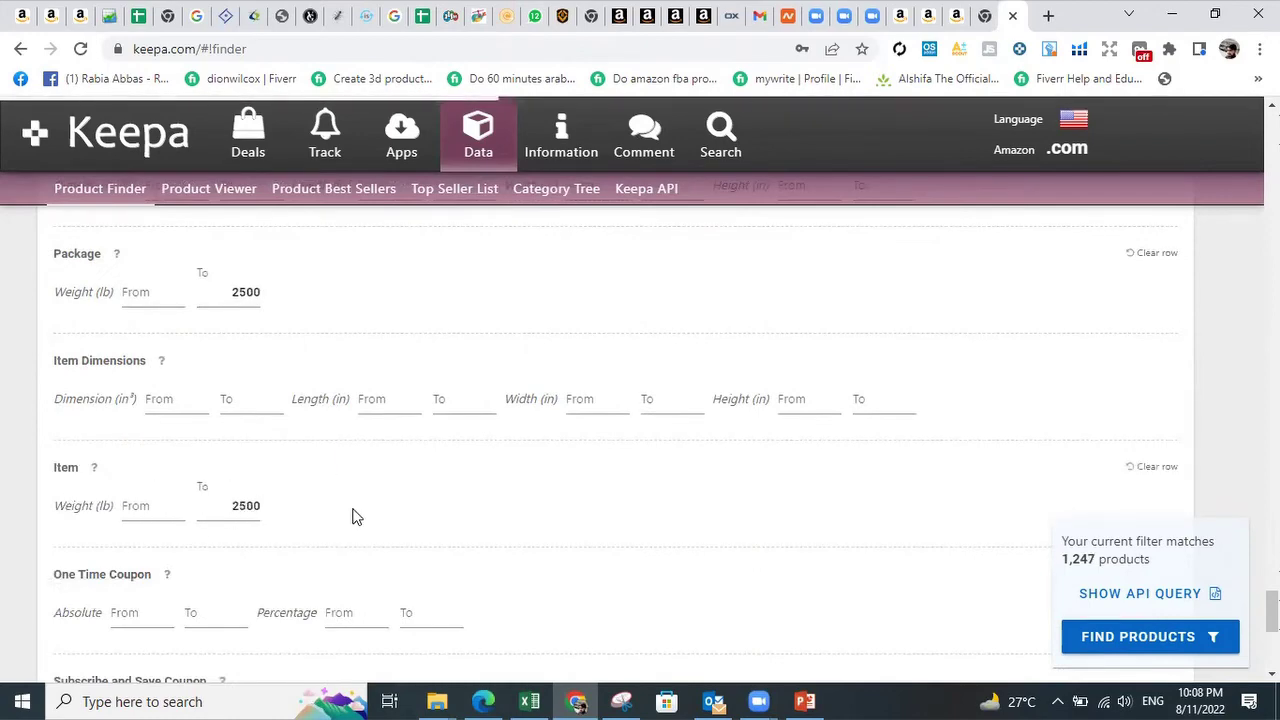
scroll(351, 517, down, 1)
click(354, 506)
click(425, 428)
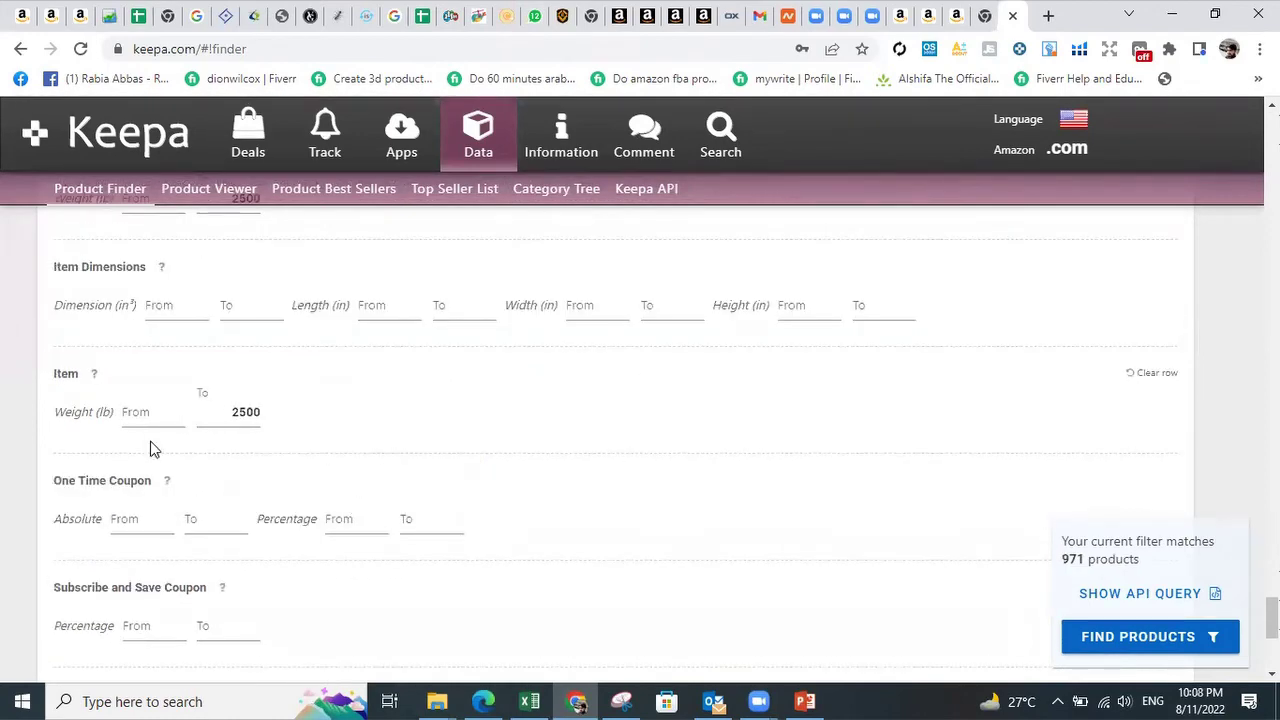
Step: Set the Adult Product and Trade-In Eligible switches to No
scroll(283, 465, down, 1)
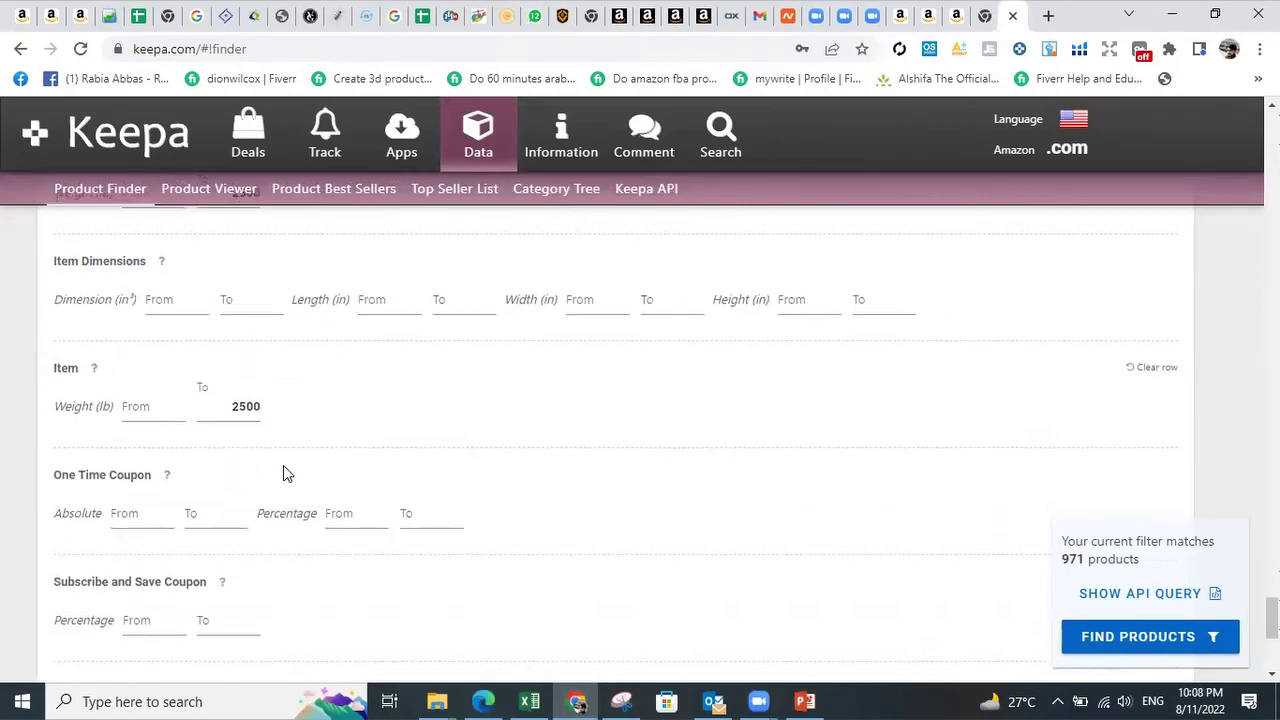
scroll(283, 466, down, 3)
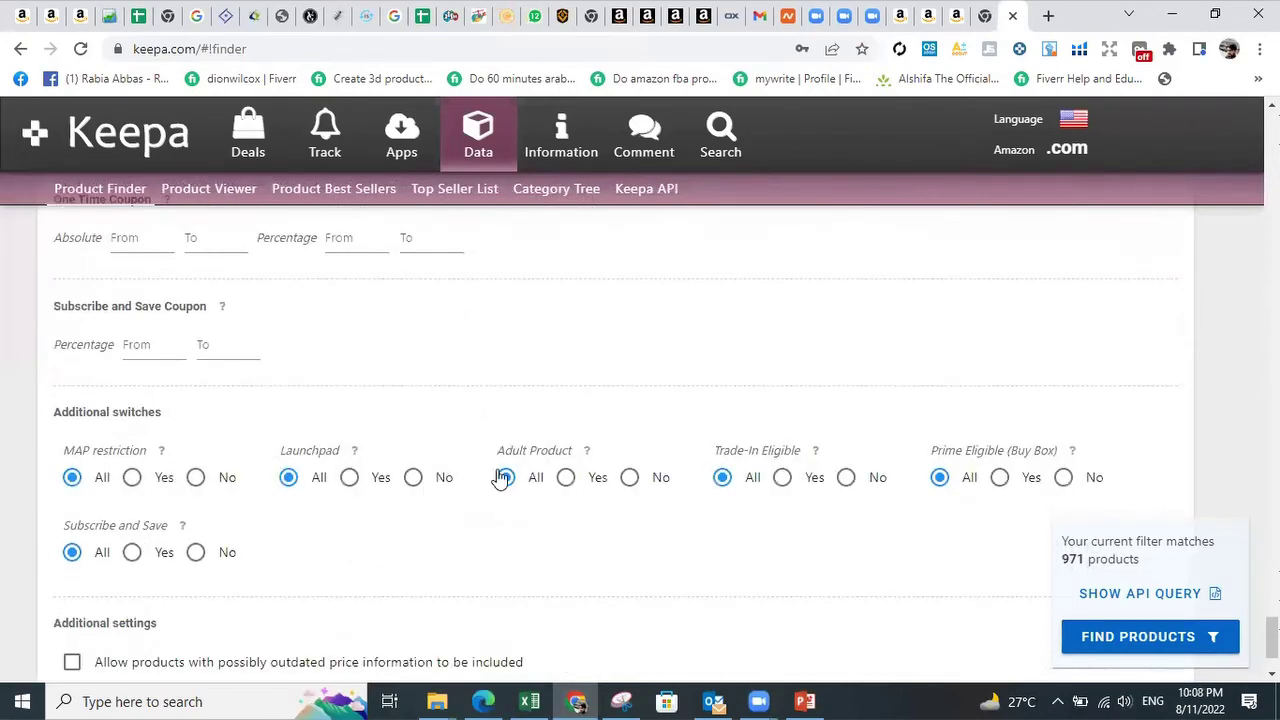
scroll(111, 386, up, 1)
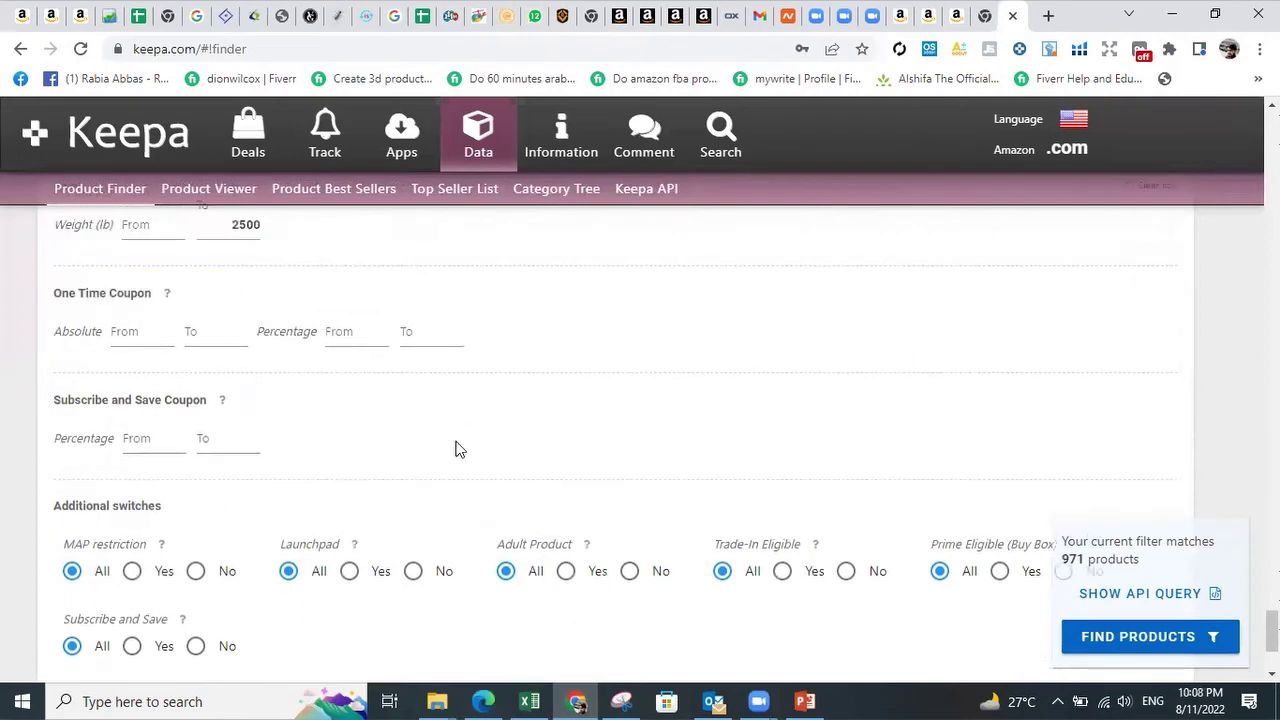
click(630, 571)
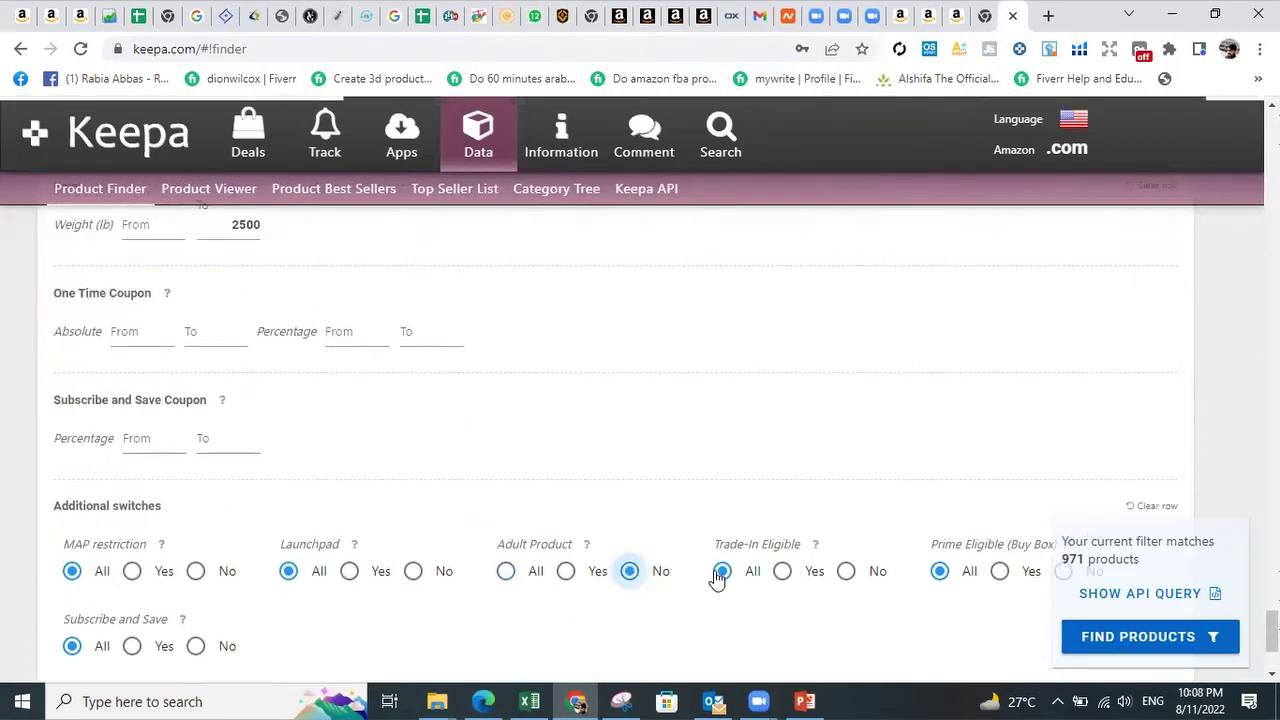
click(846, 572)
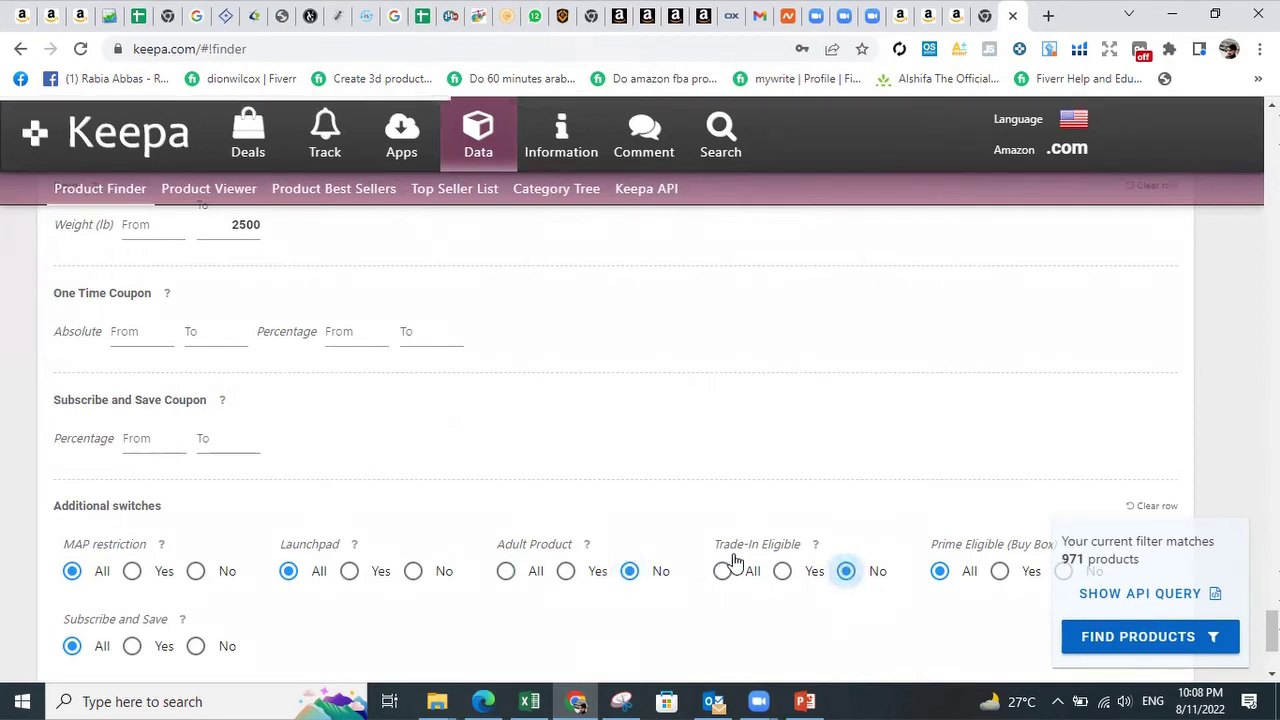
Step: Run the product search with the configured filters and skim the resulting product list
scroll(530, 527, down, 2)
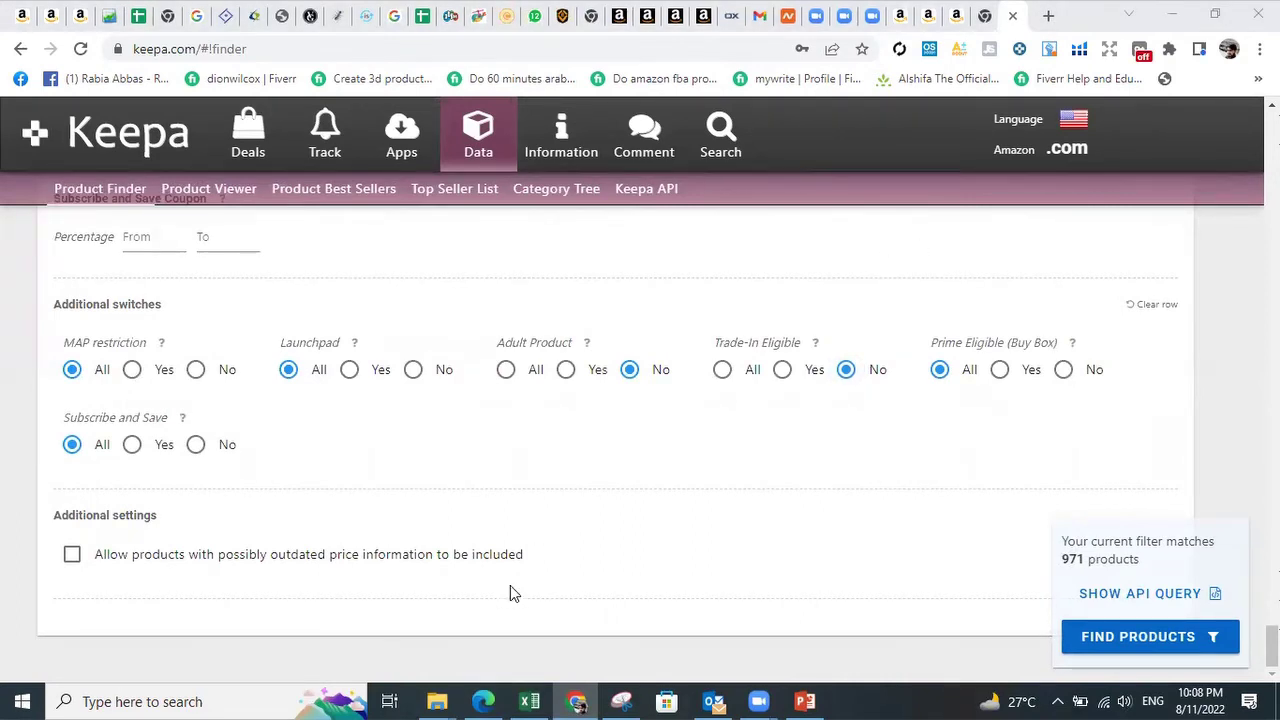
double_click(1067, 553)
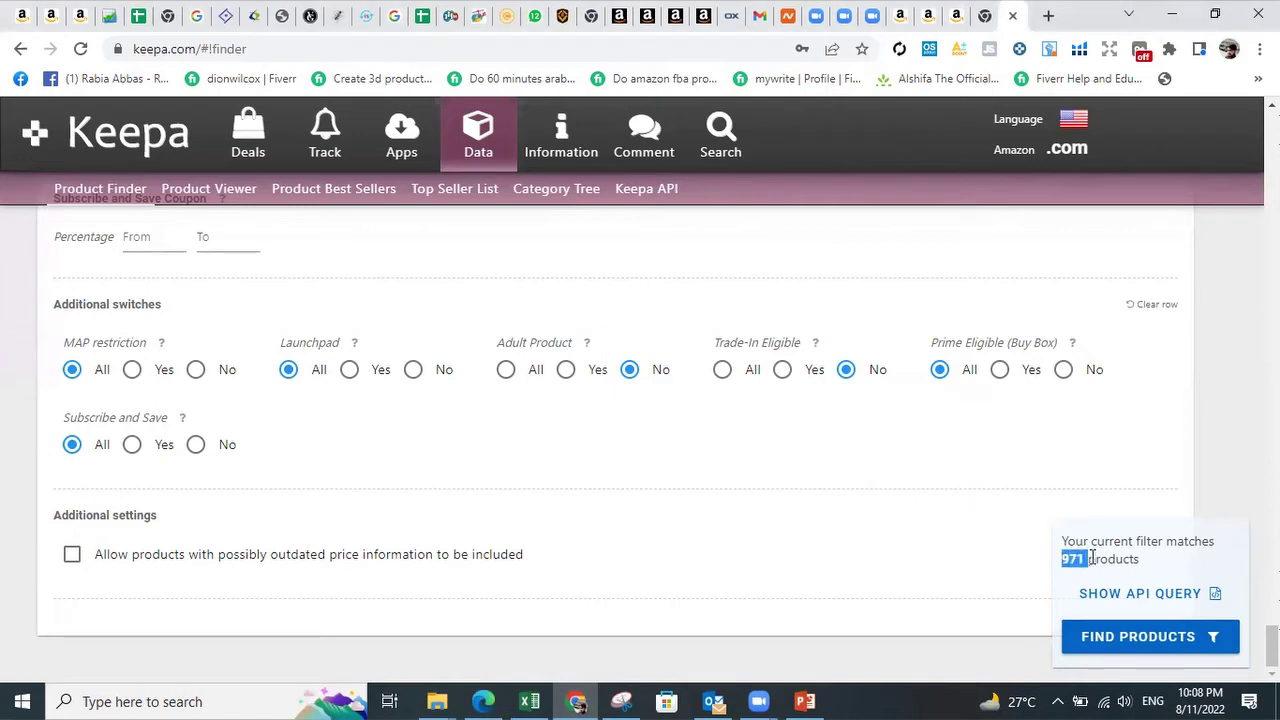
click(854, 528)
key(Return)
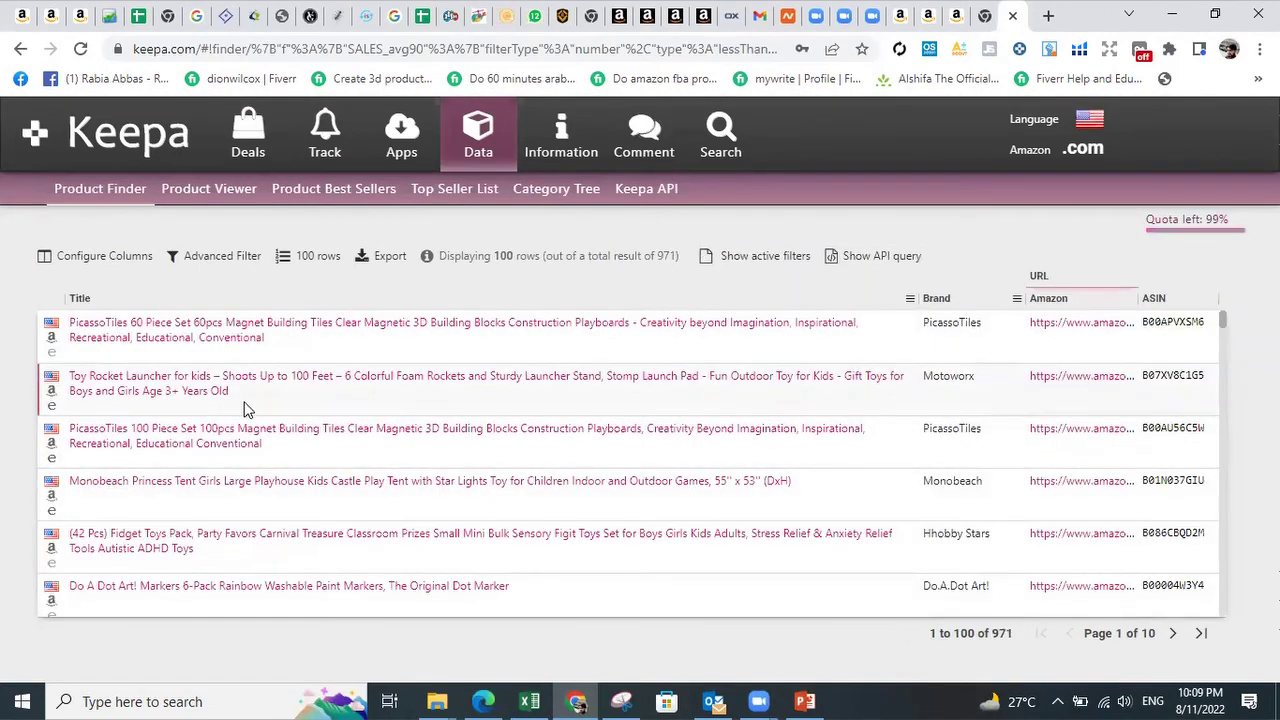
scroll(193, 481, down, 5)
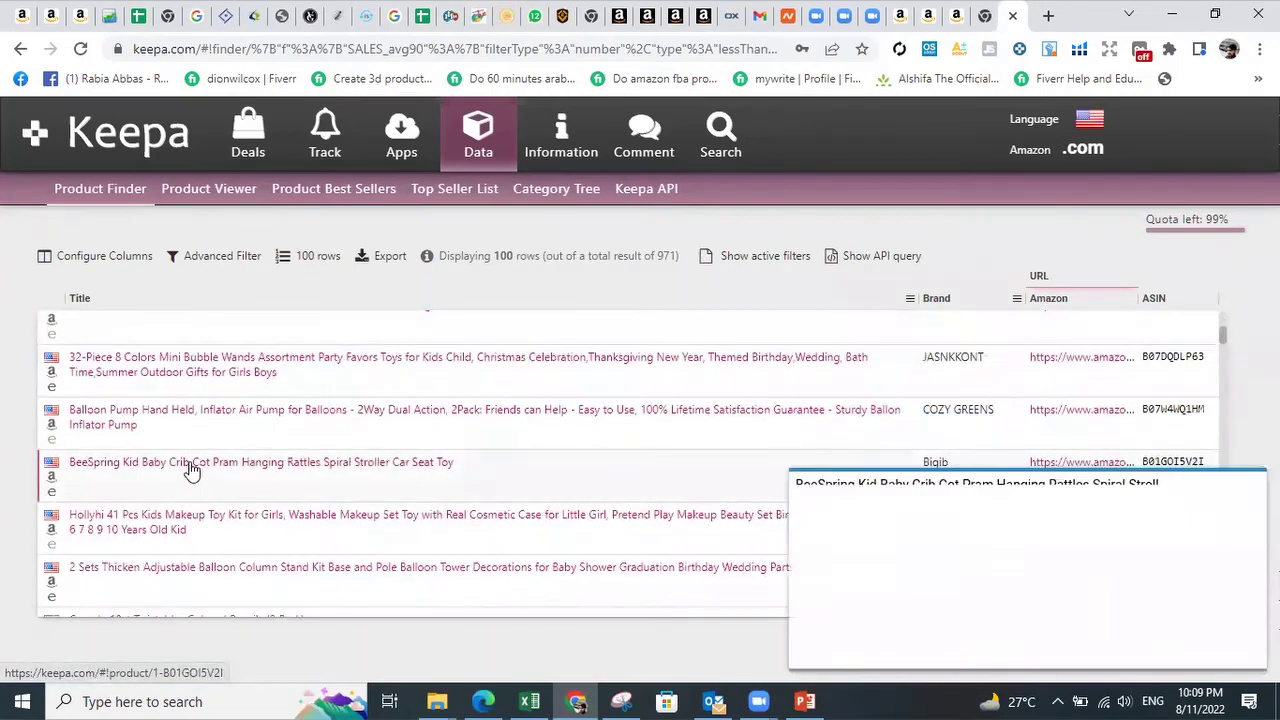
scroll(193, 481, up, 5)
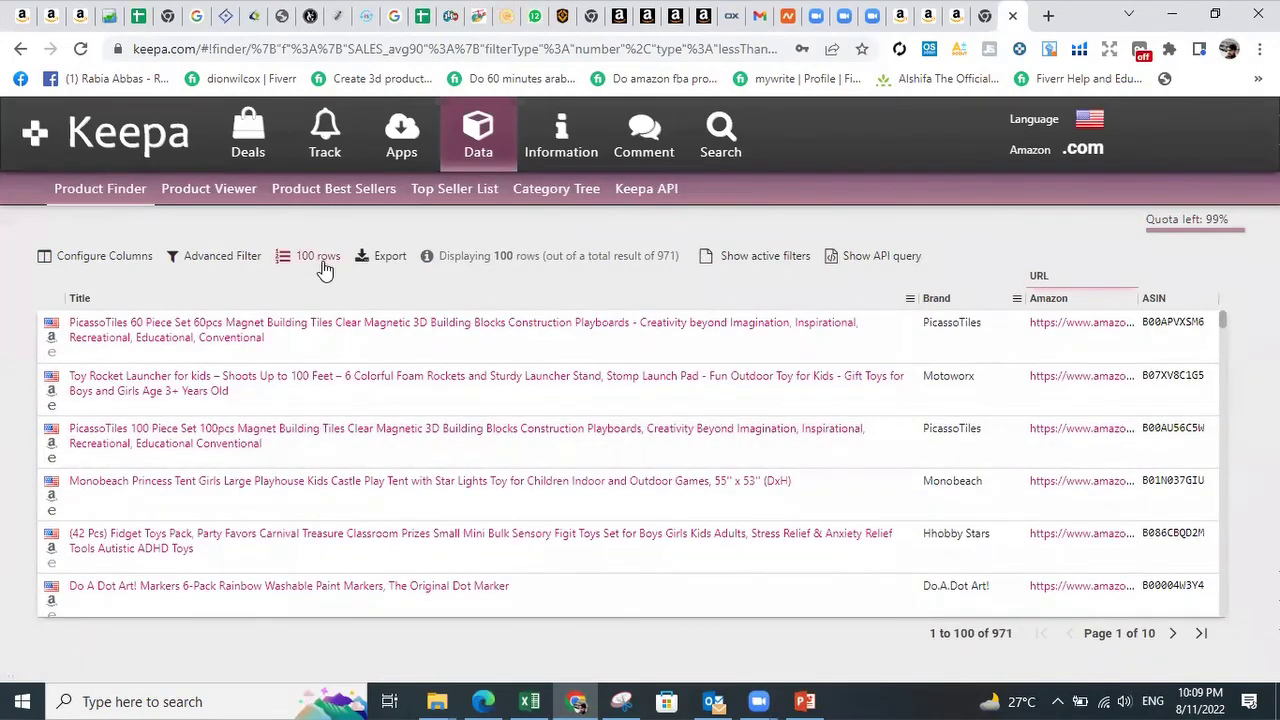
Step: Set the results table to show 1000 rows per page
click(318, 258)
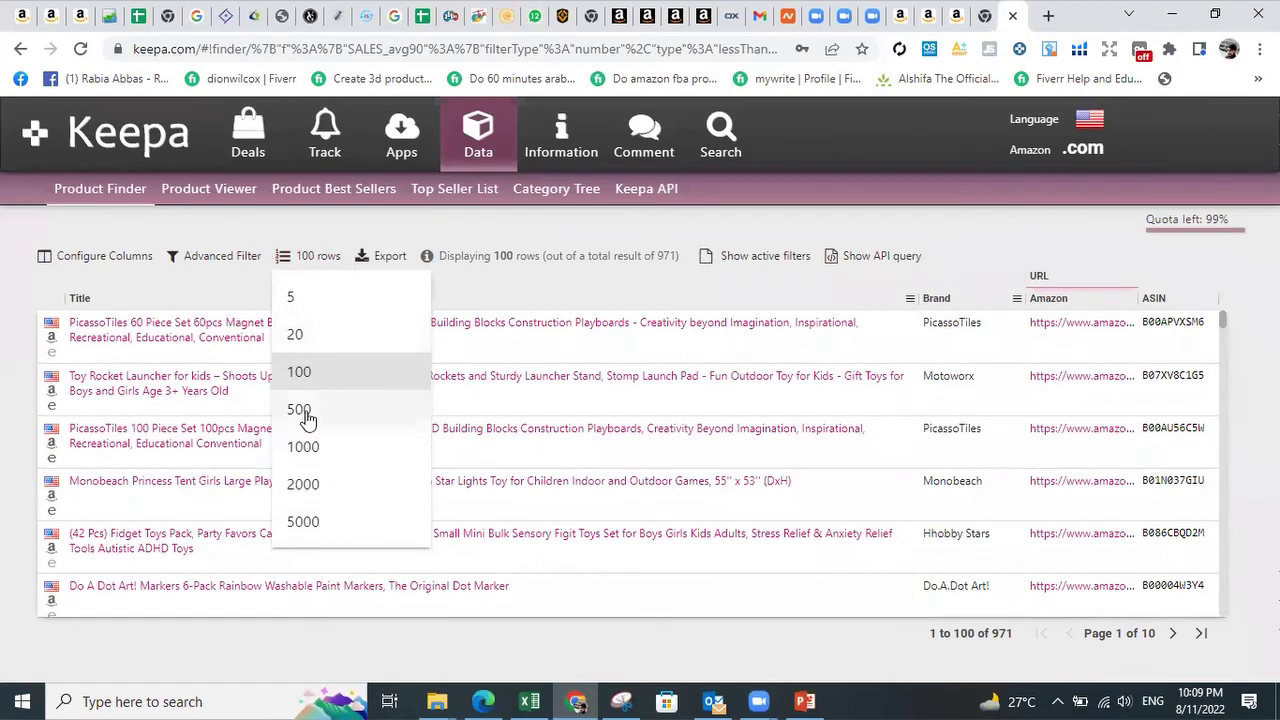
click(304, 447)
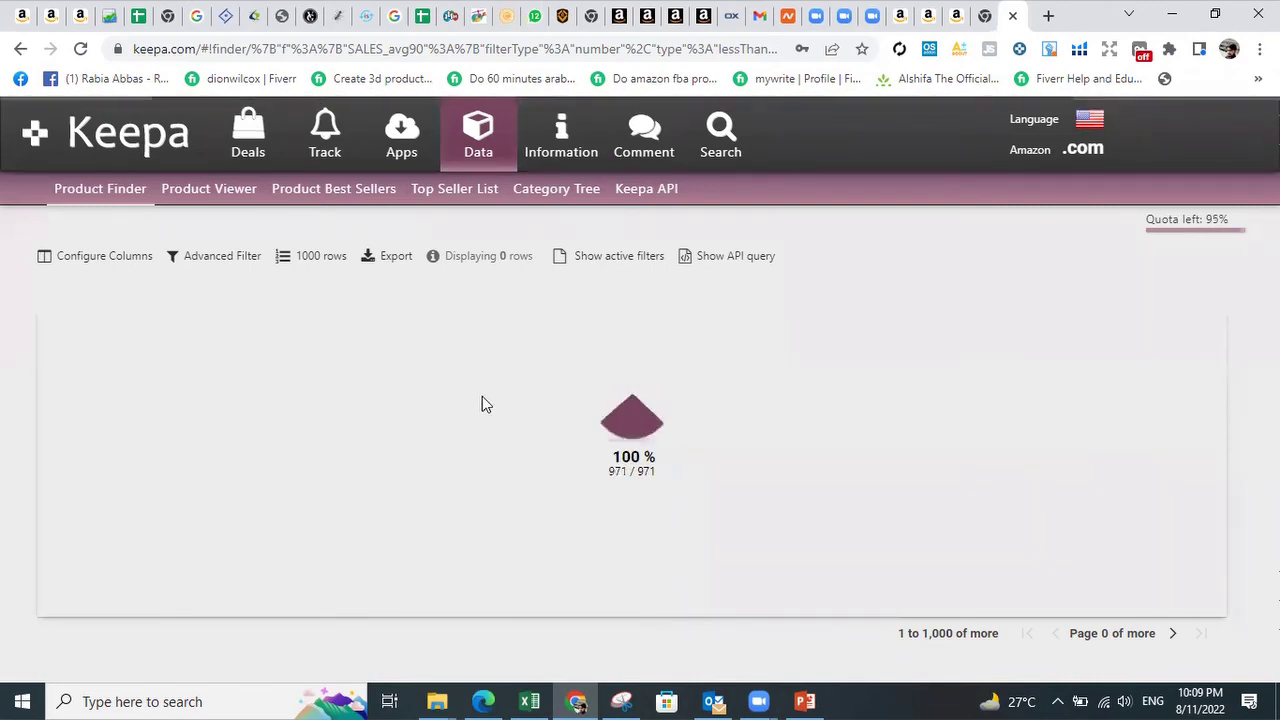
mouse_move(433, 401)
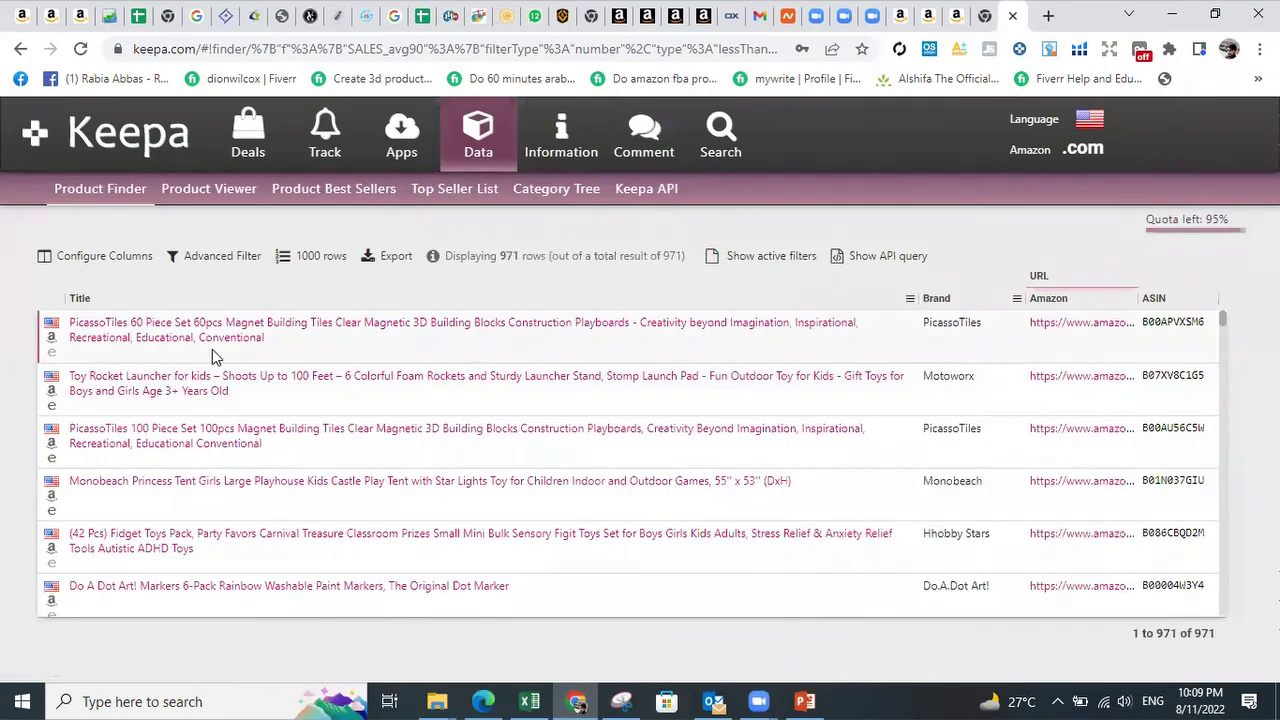
mouse_move(387, 350)
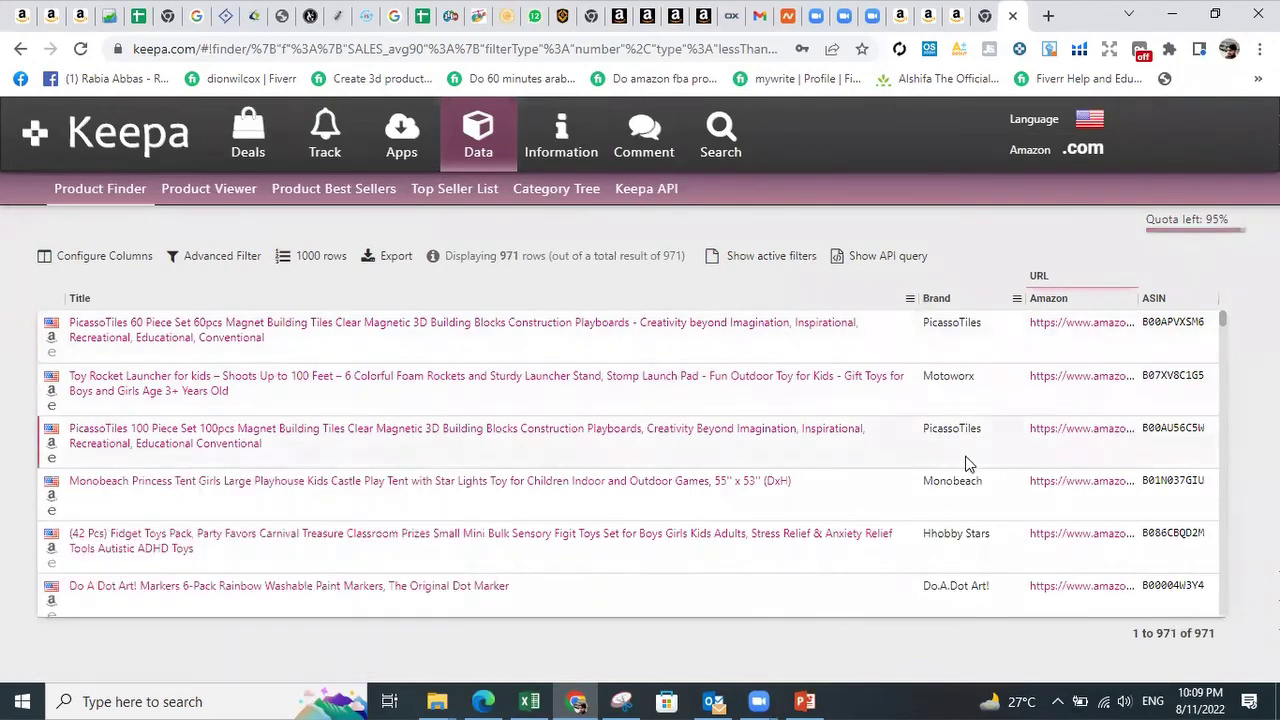
Step: Skim the product results and export the table with all active columns in Excel (.xlsx) format
scroll(966, 463, down, 5)
scroll(950, 475, down, 3)
scroll(900, 477, up, 6)
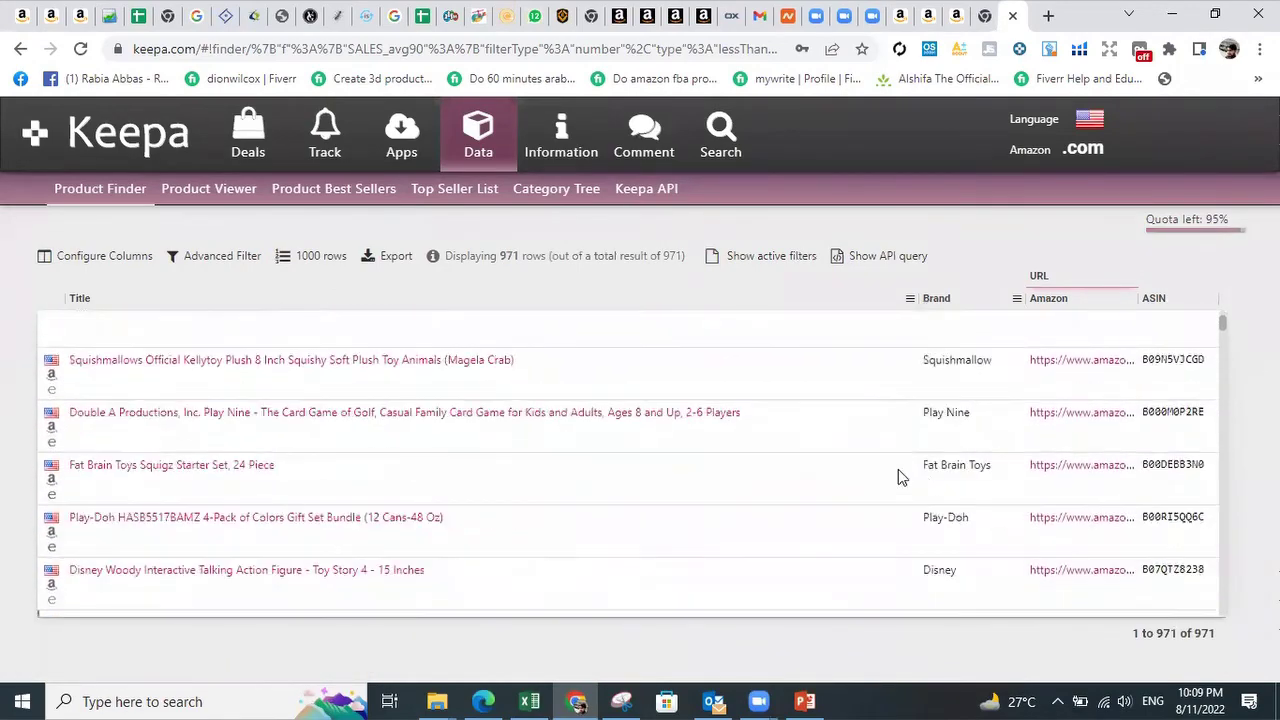
mouse_move(226, 394)
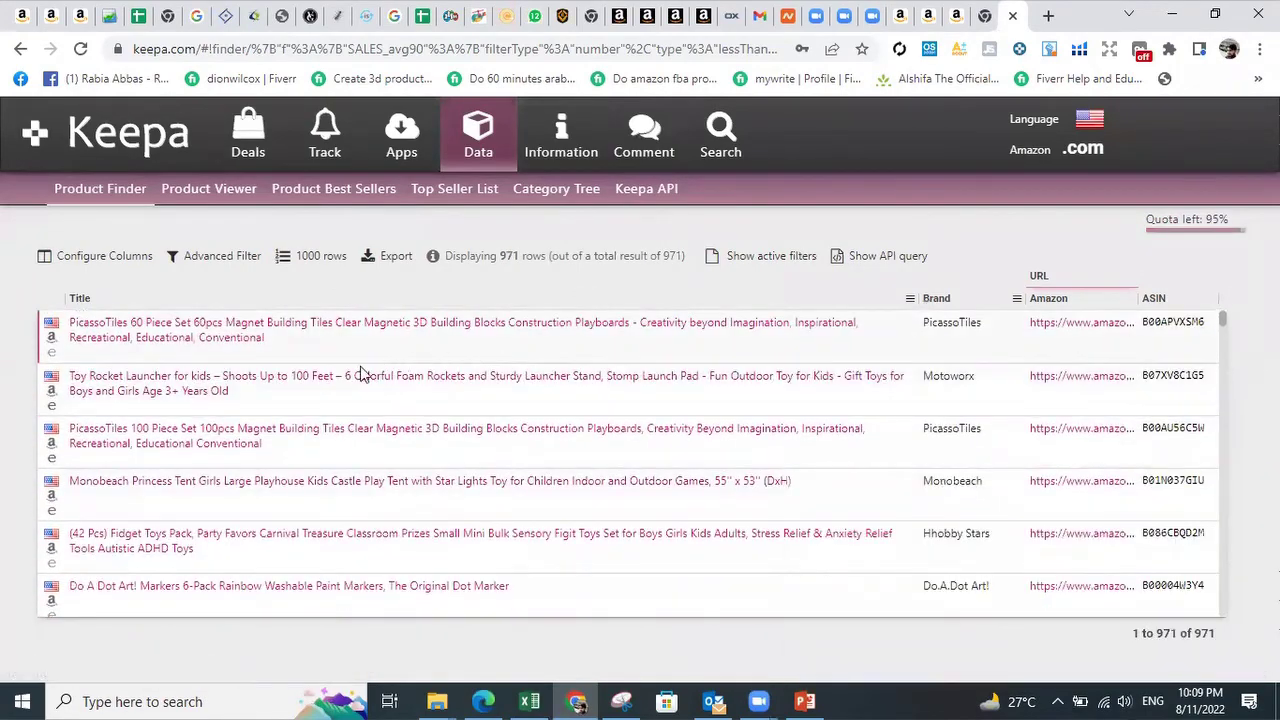
mouse_move(392, 443)
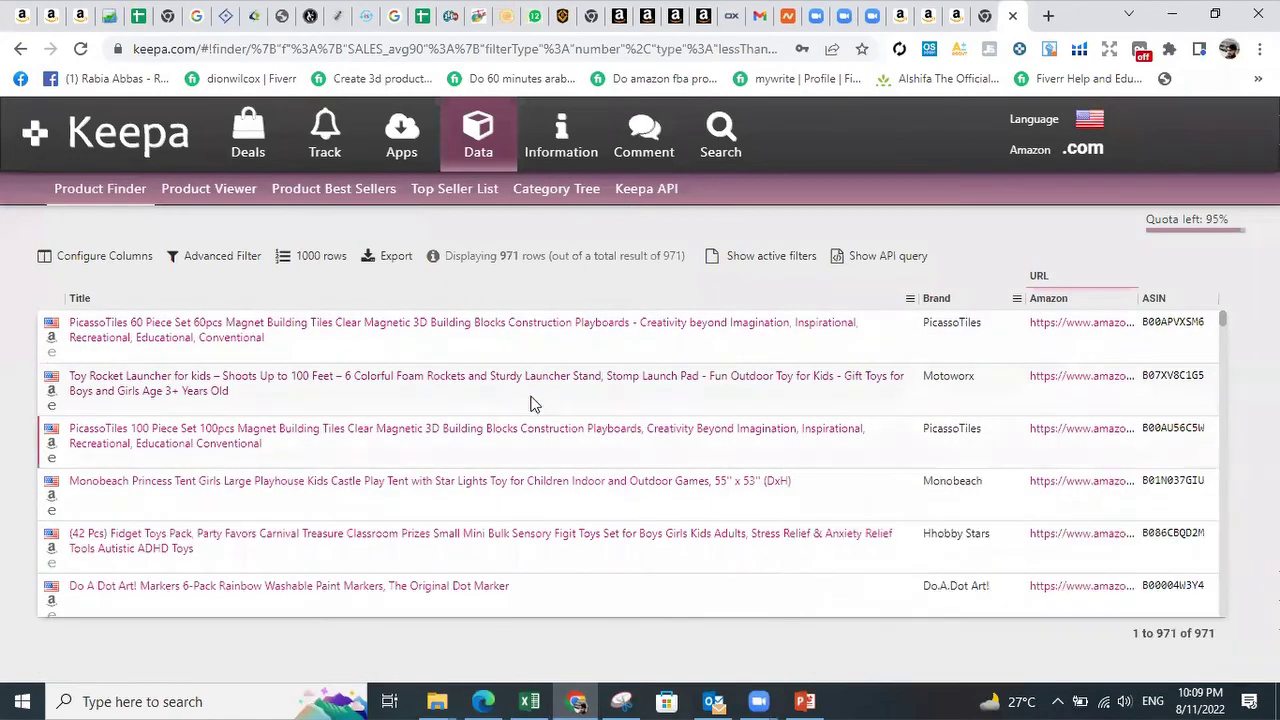
click(389, 256)
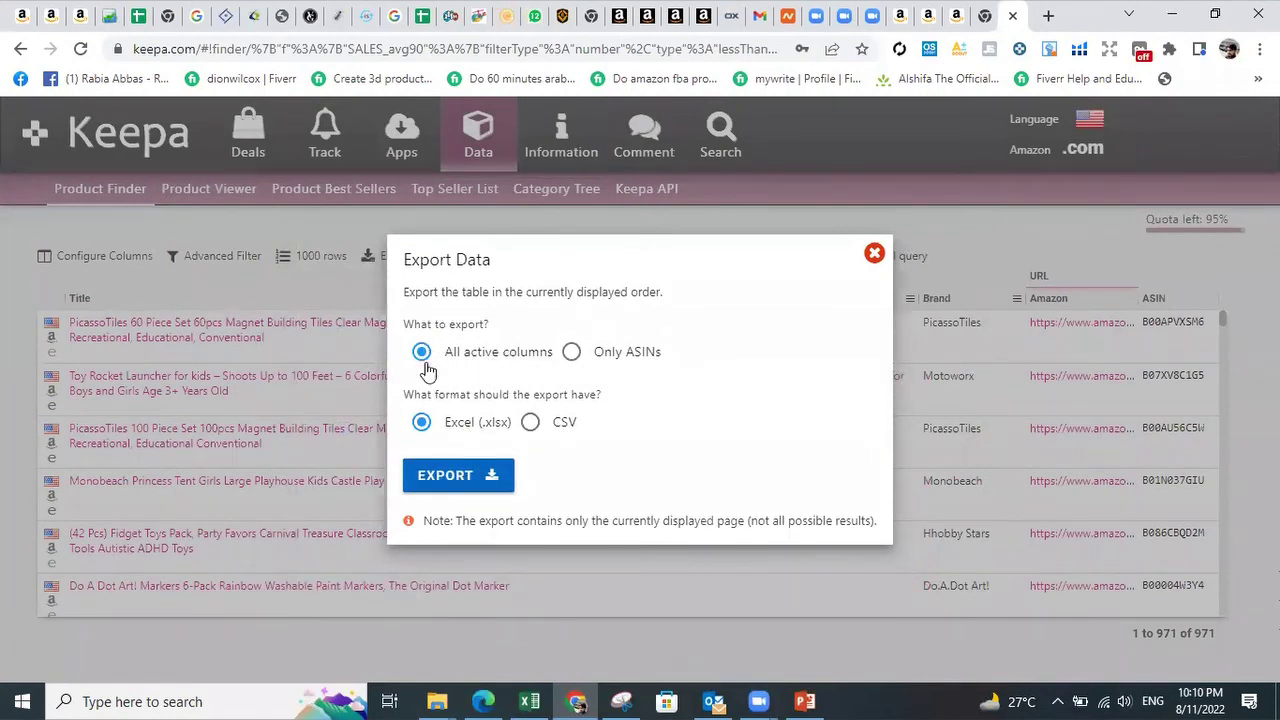
click(448, 474)
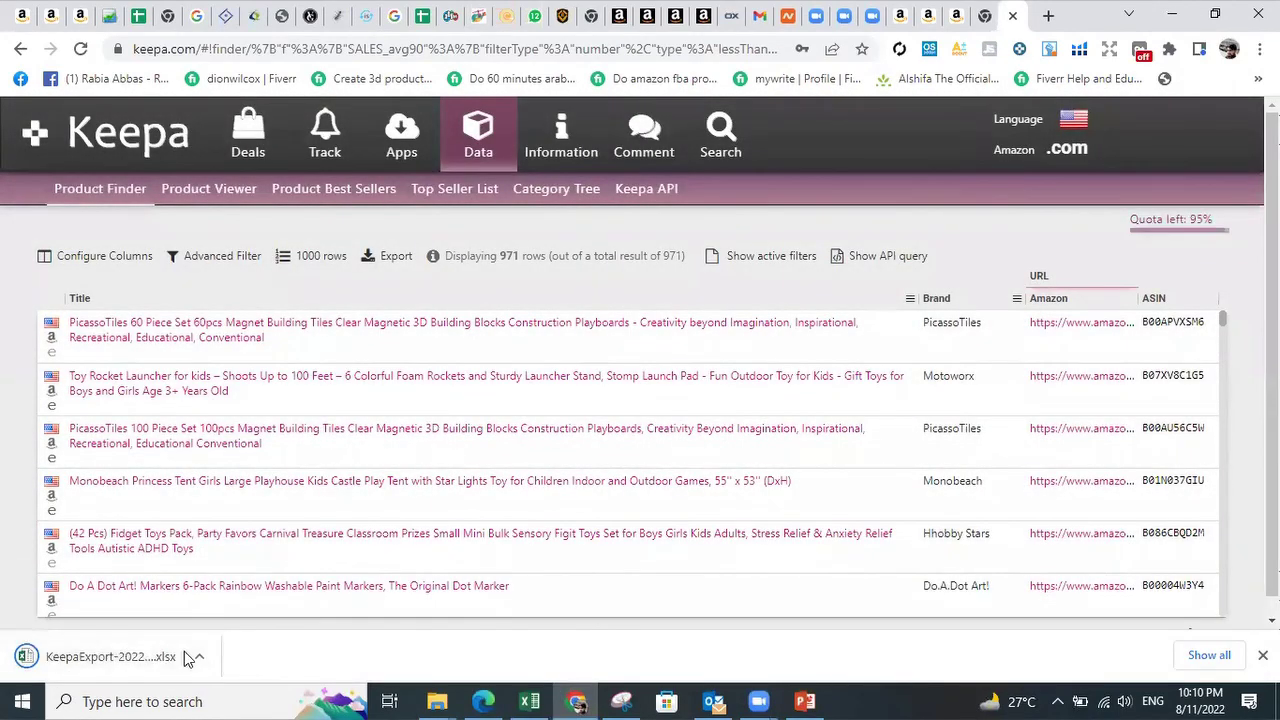
Step: Open the downloaded KeepaExport ProductFinder workbook from its folder in Excel and maximize the window
click(201, 660)
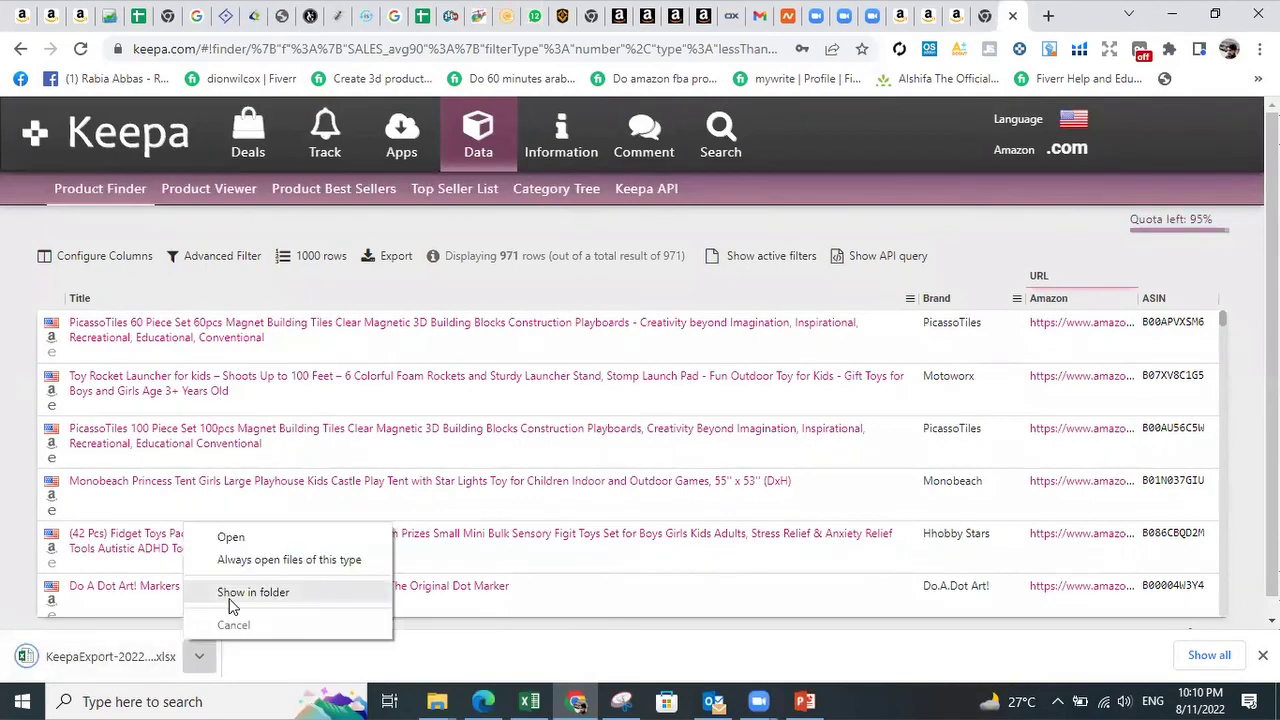
click(252, 592)
double_click(513, 420)
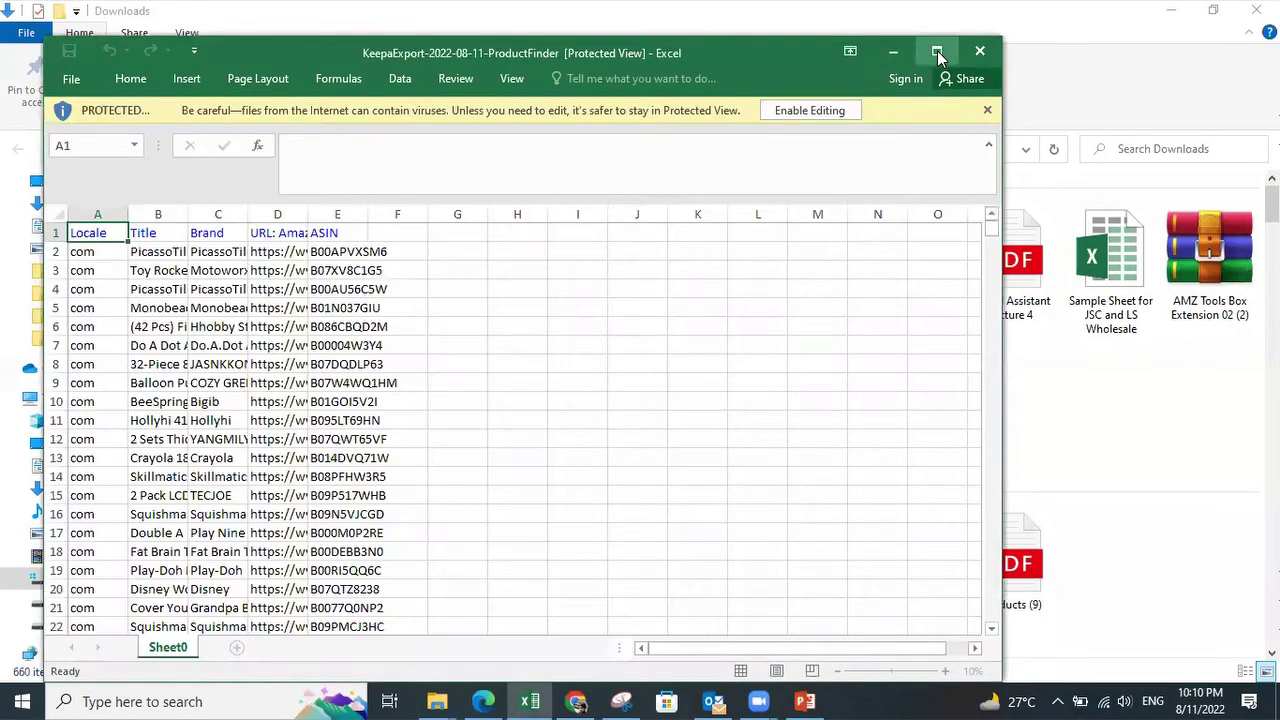
click(937, 51)
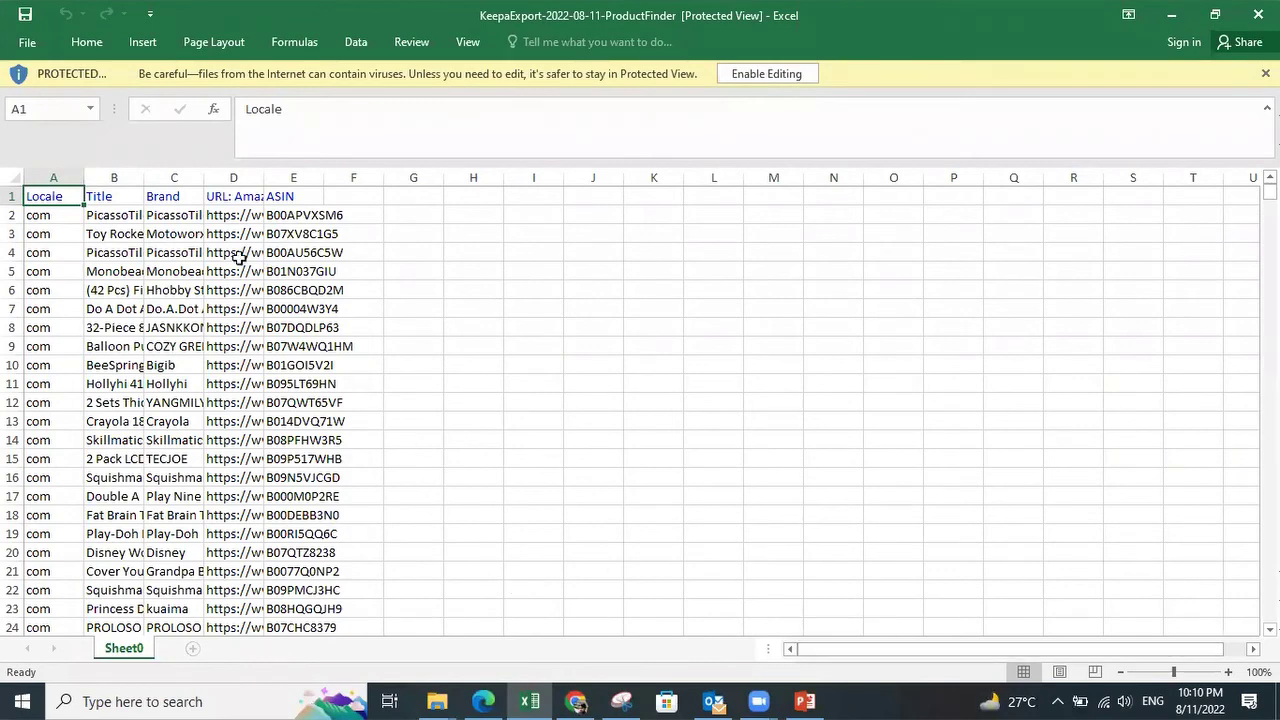
Step: Enable editing in the exported workbook and widen the Brand column so the brand names fit
drag(208, 174, 333, 174)
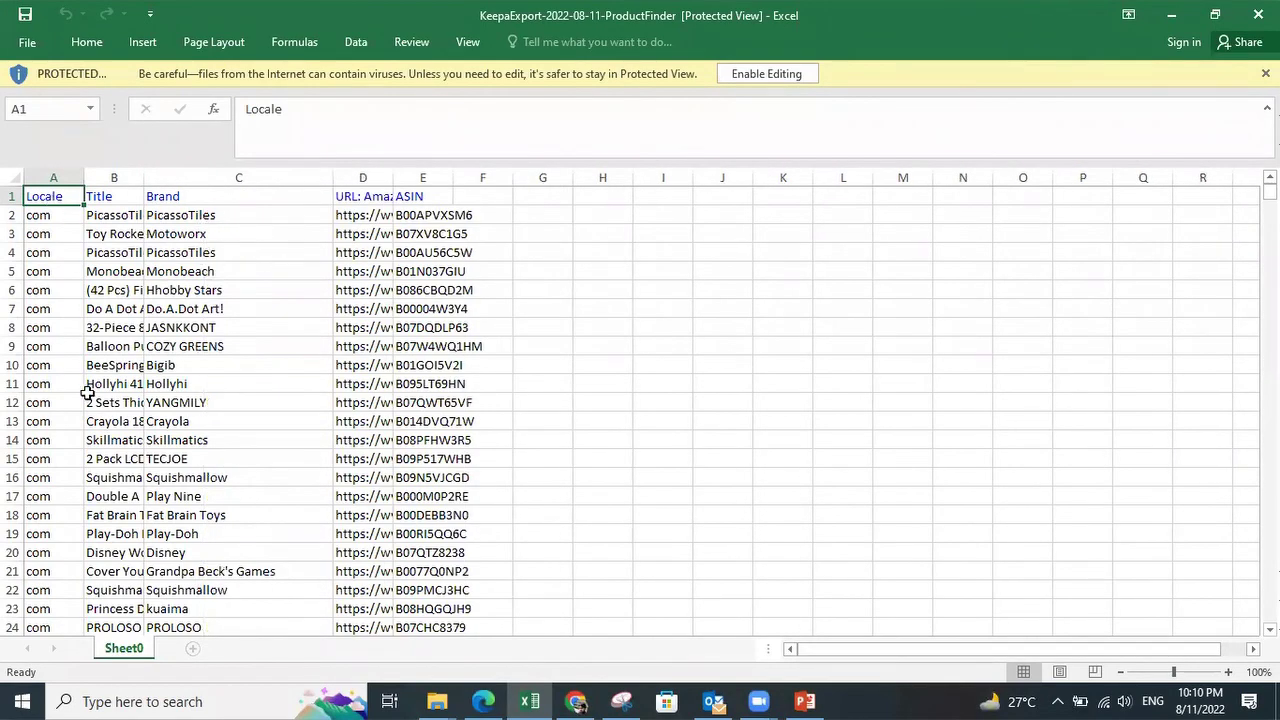
click(224, 217)
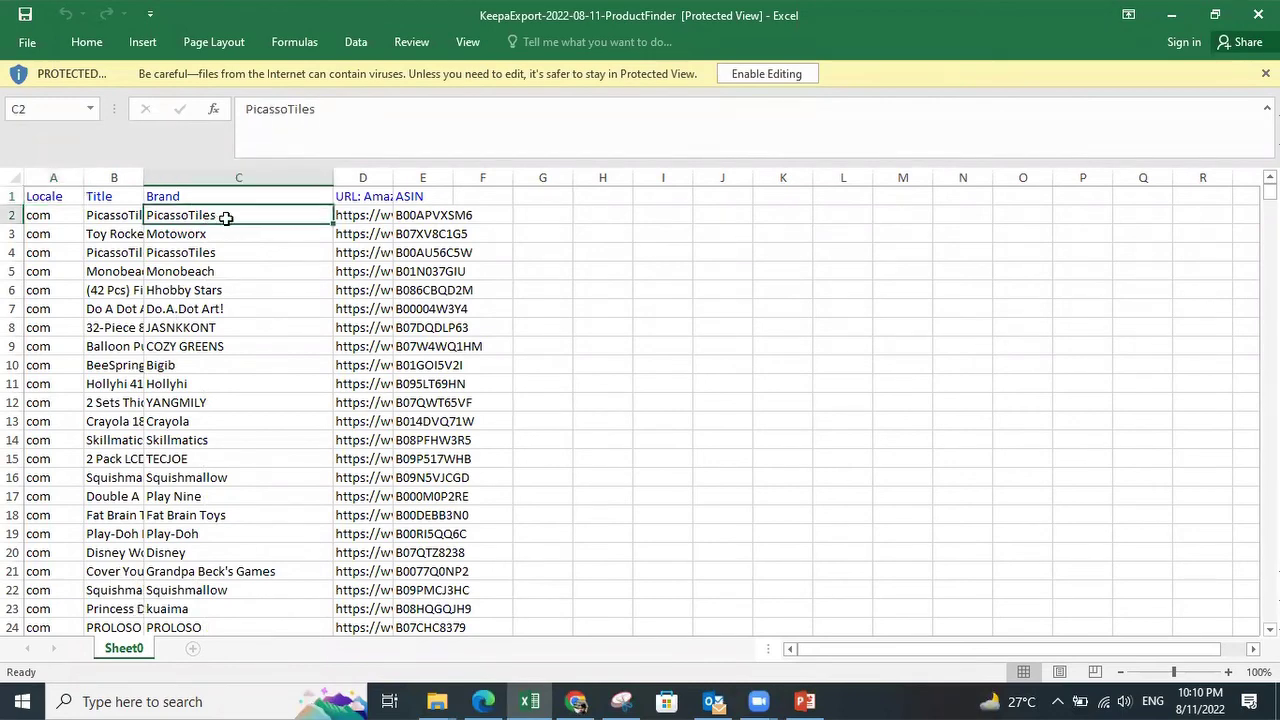
click(758, 74)
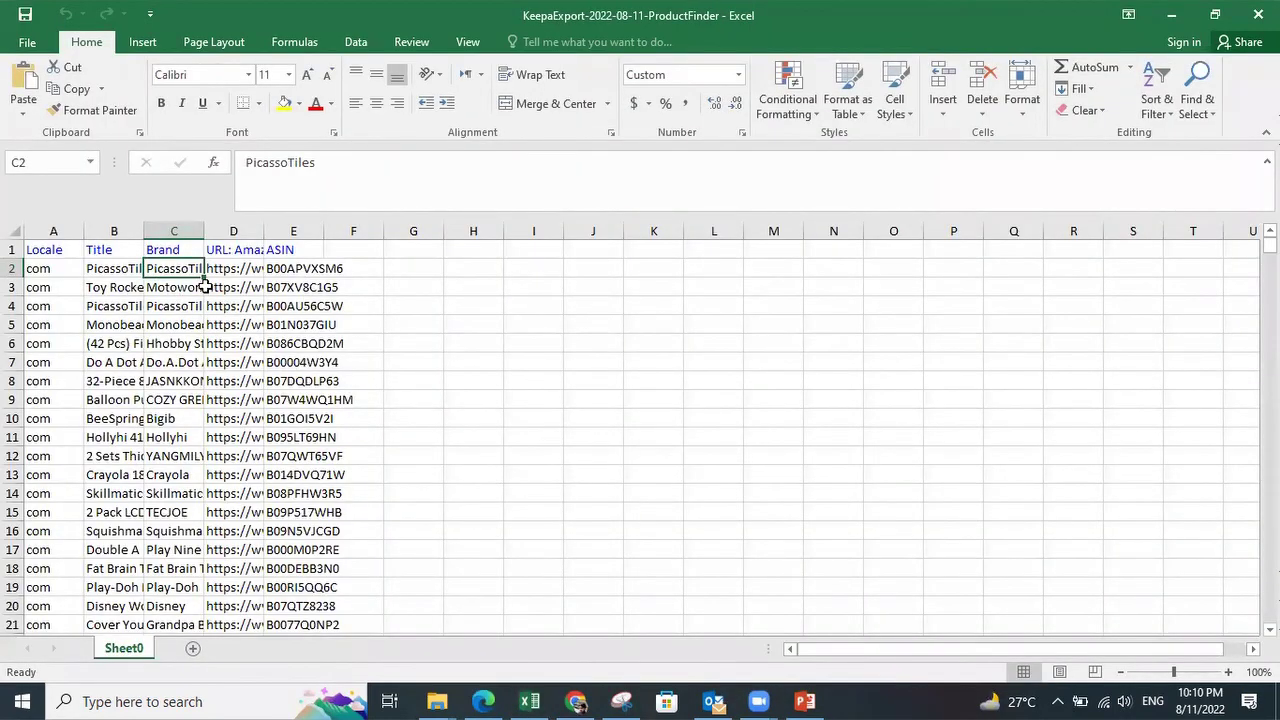
drag(204, 287, 218, 468)
drag(232, 229, 242, 228)
Step: Remove duplicate values from the Brand column only, continuing with the current selection
click(193, 228)
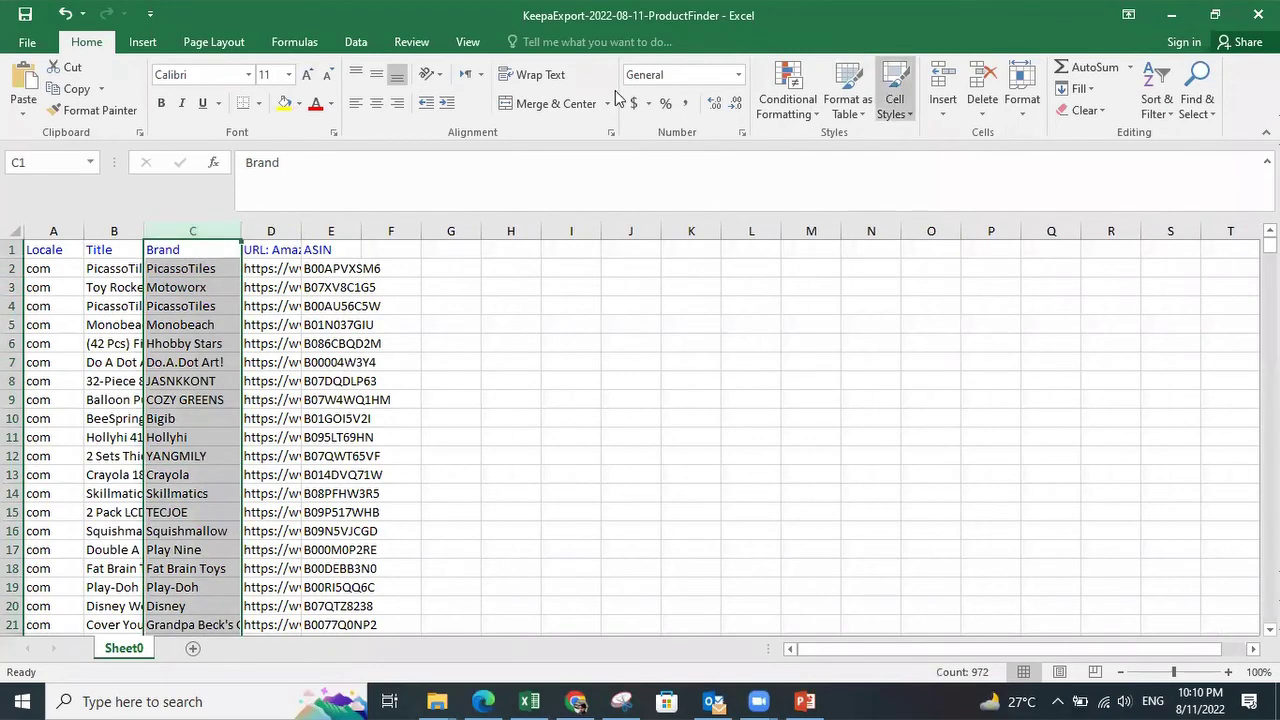
click(359, 44)
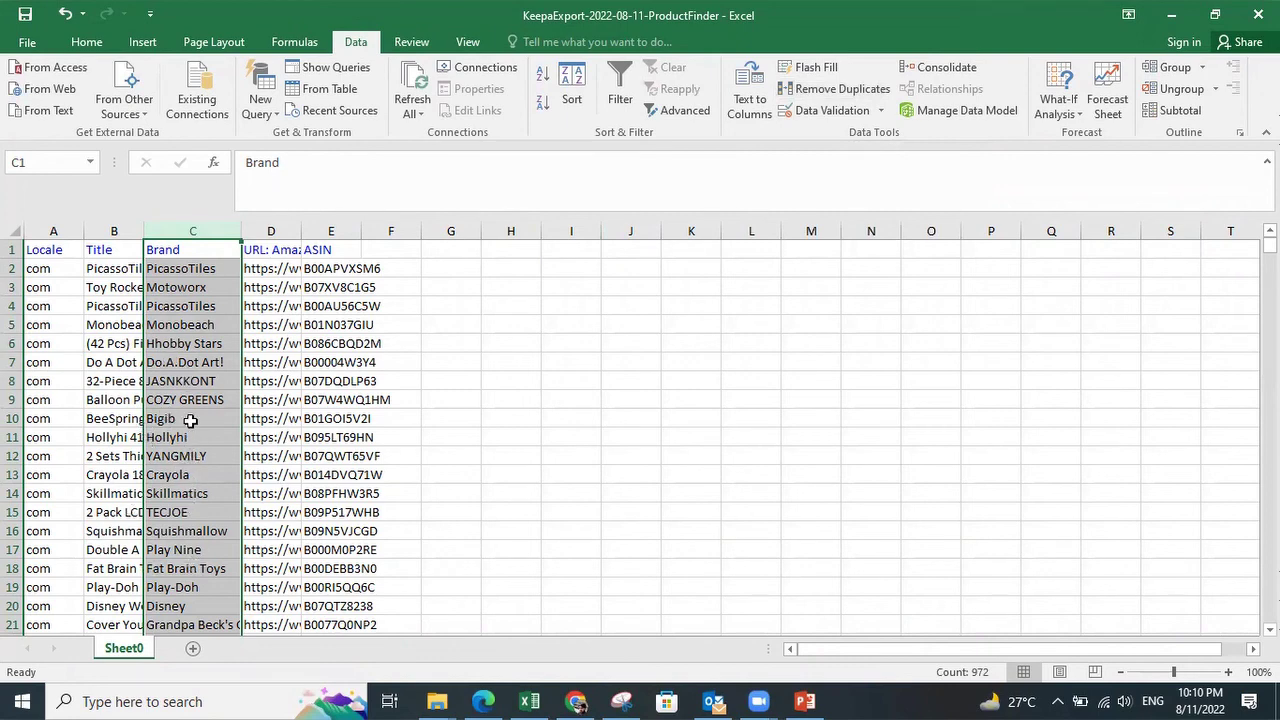
click(800, 95)
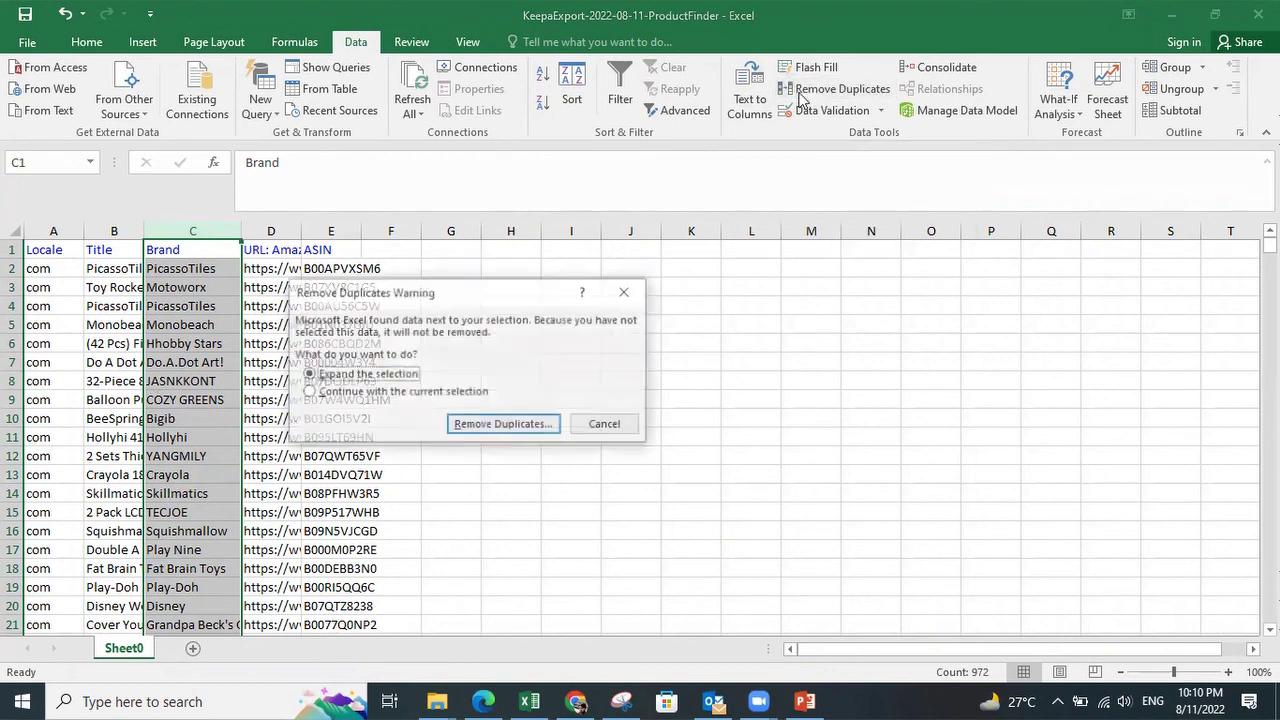
click(359, 393)
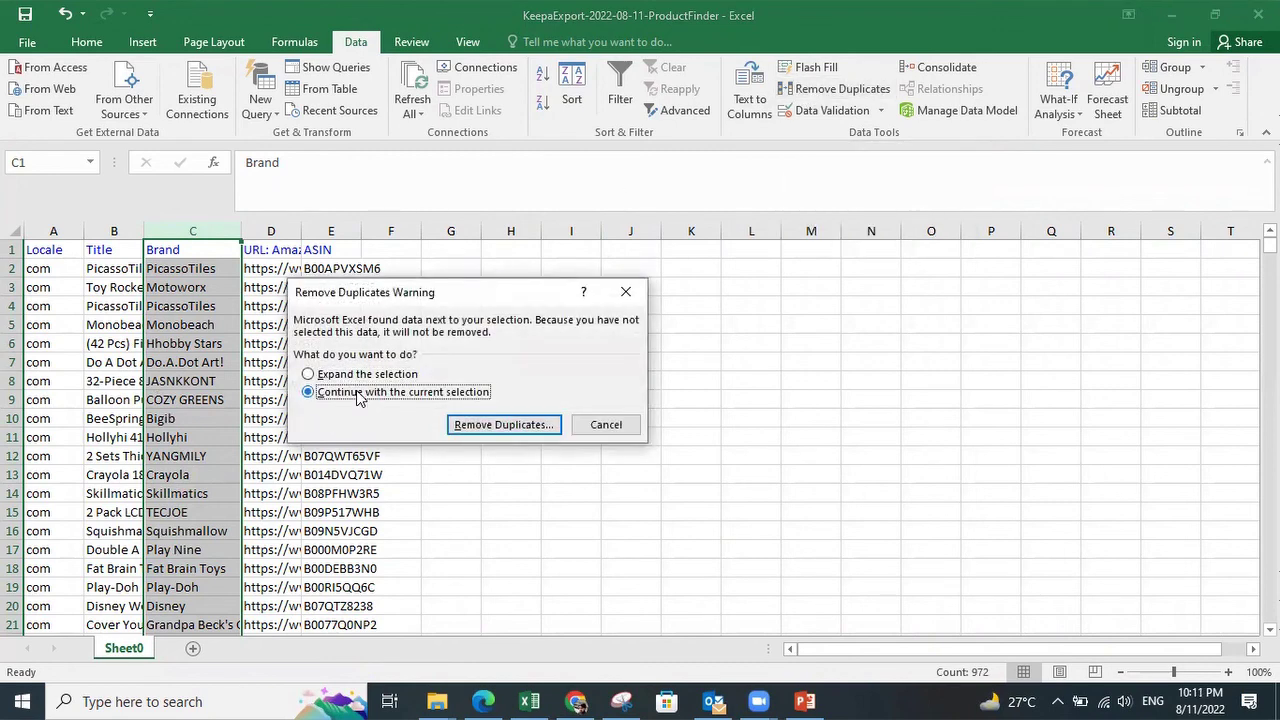
click(490, 425)
click(541, 482)
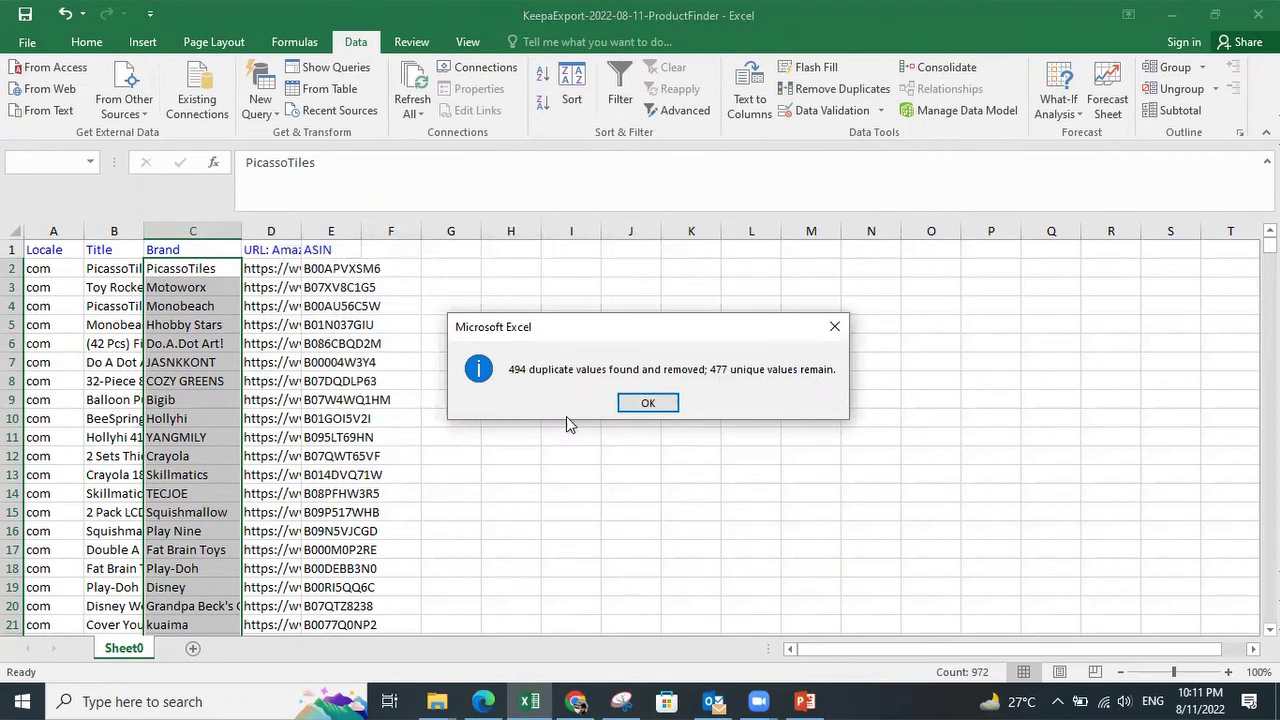
click(647, 402)
Step: Copy the deduplicated Brand column and paste it into a new blank workbook starting at cell A1
click(192, 236)
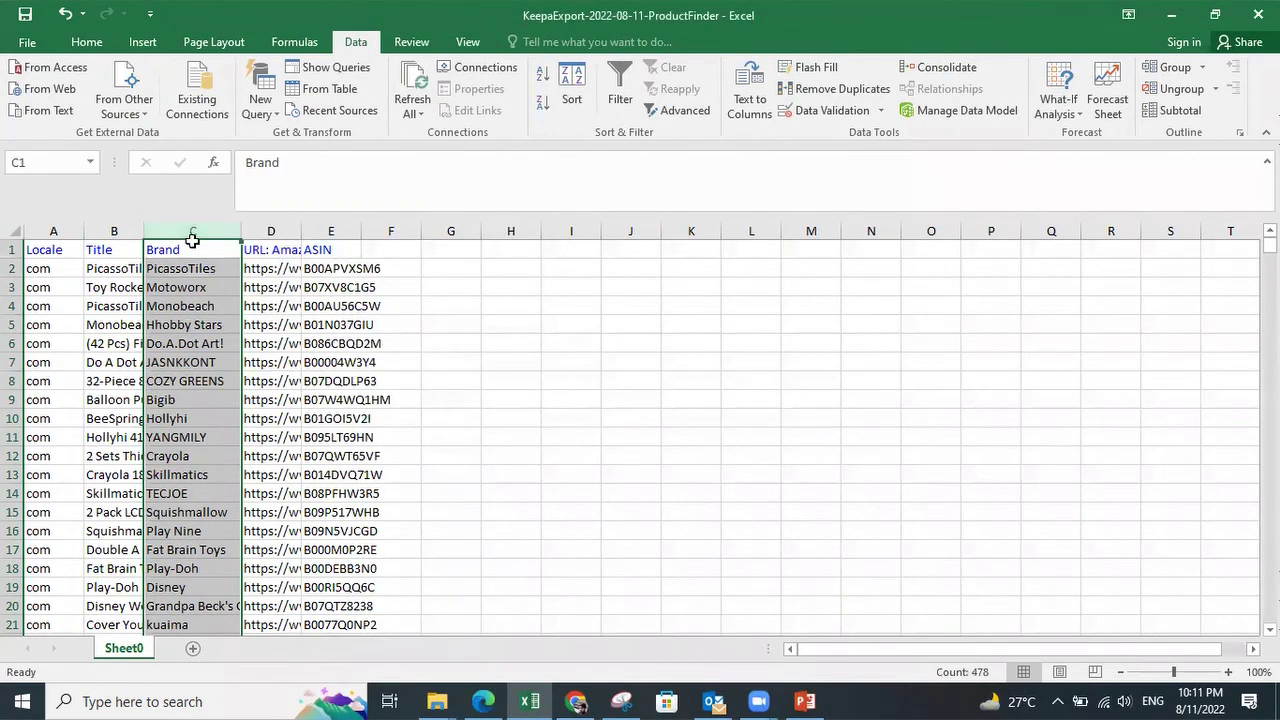
right_click(192, 234)
click(235, 267)
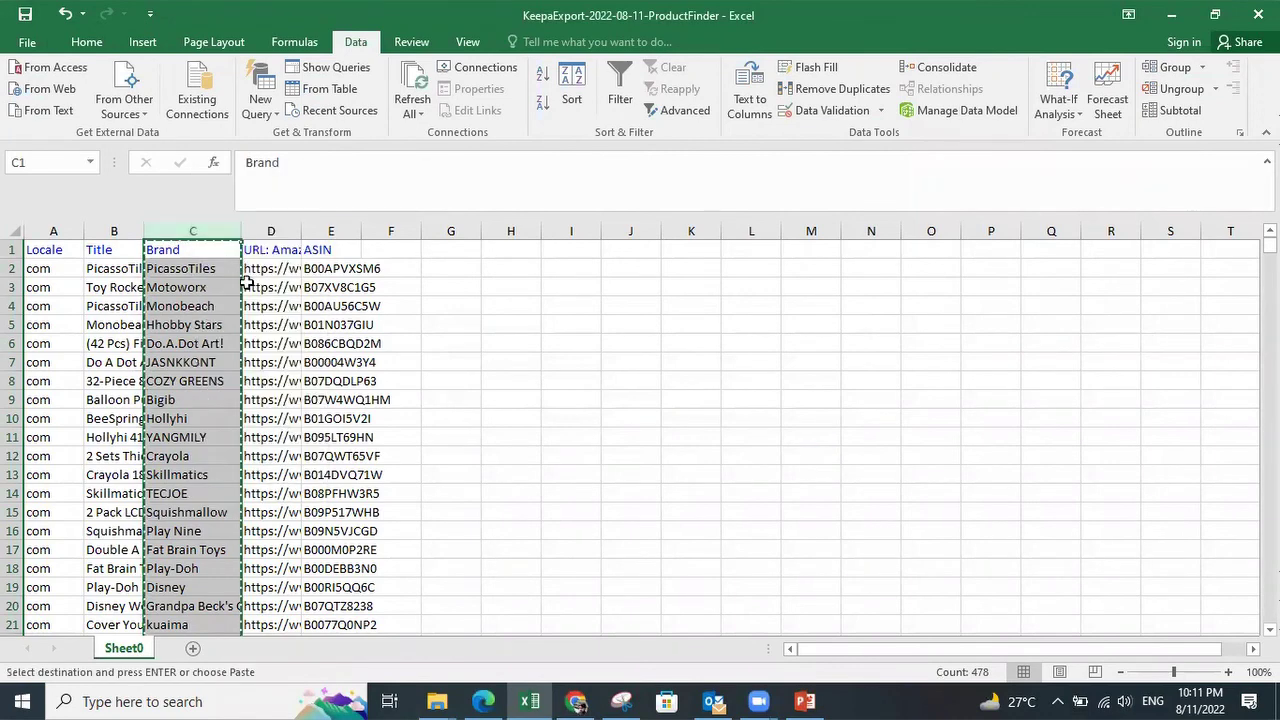
click(25, 43)
click(41, 131)
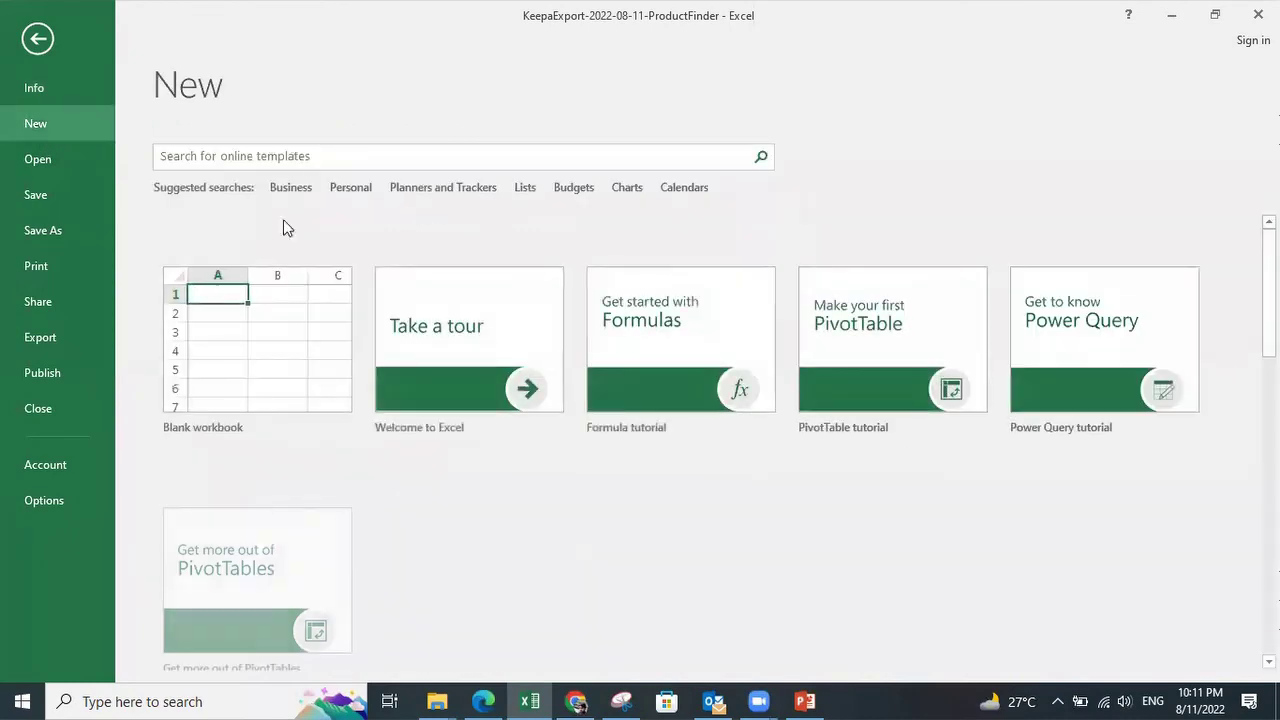
click(273, 297)
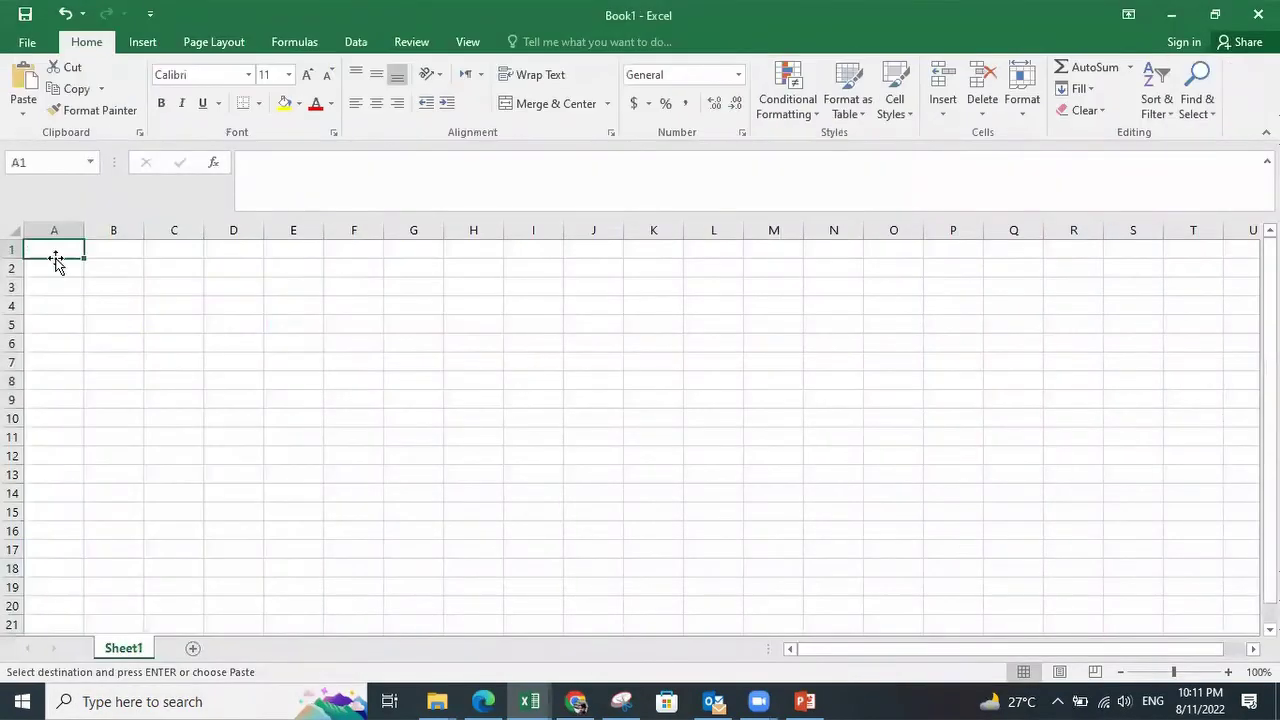
key(ctrl+v)
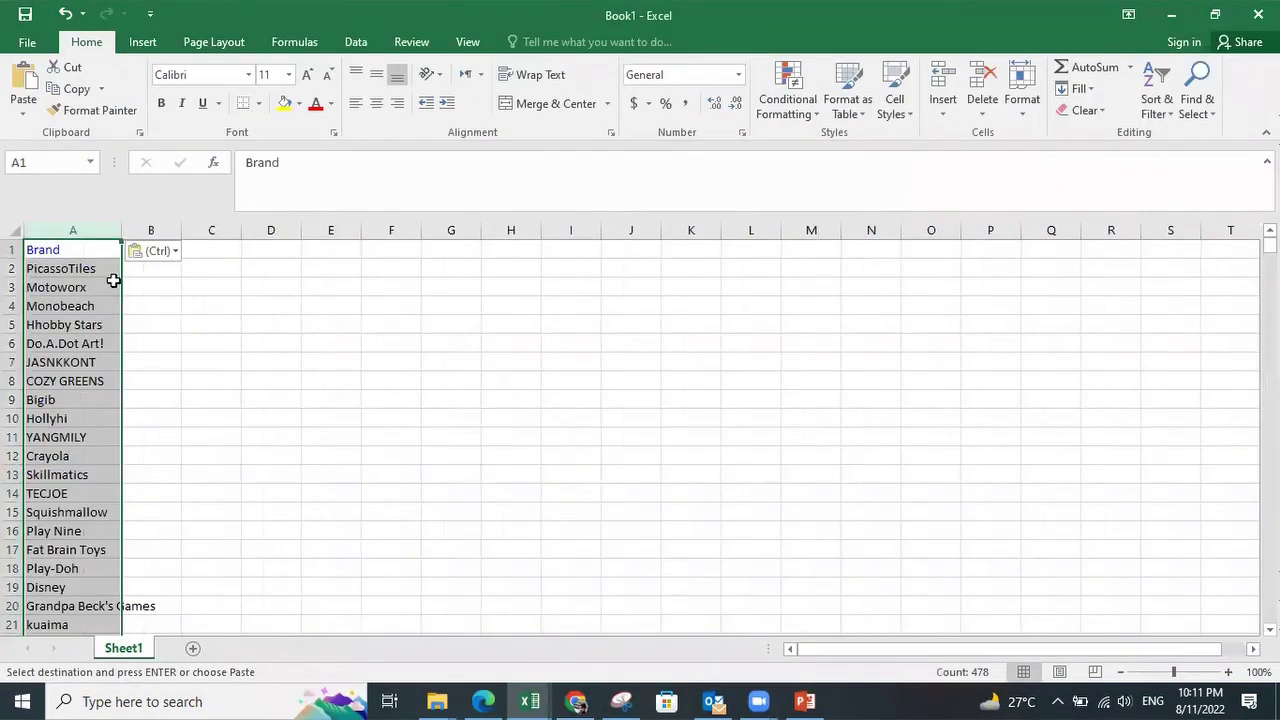
Step: Widen column A slightly in the new workbook and skim the pasted brand list
drag(120, 229, 139, 229)
click(89, 288)
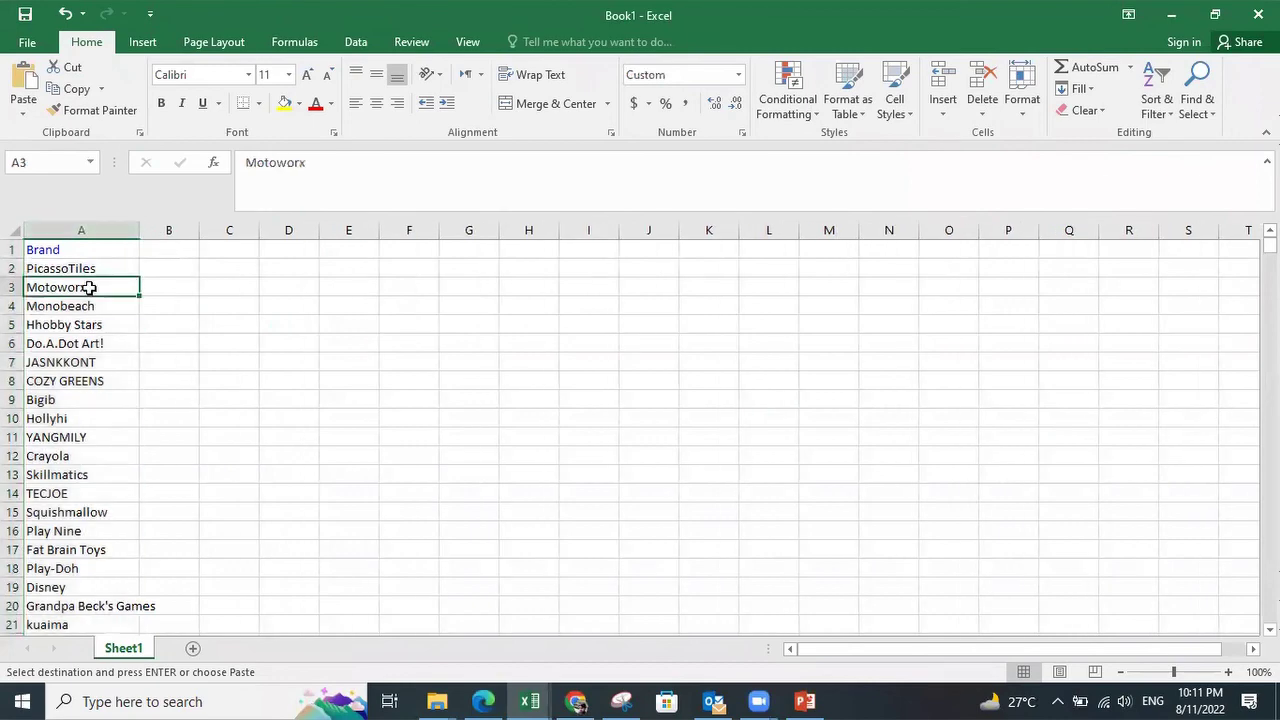
scroll(92, 389, down, 7)
scroll(137, 400, up, 7)
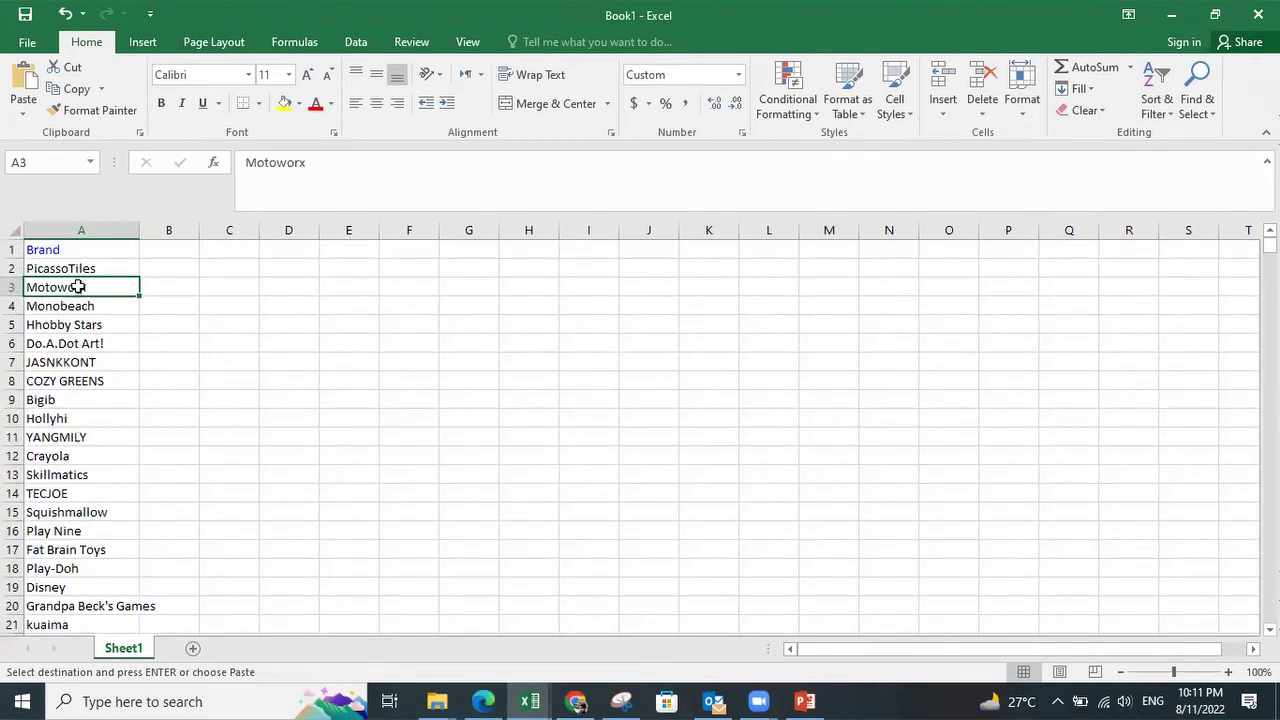
click(157, 263)
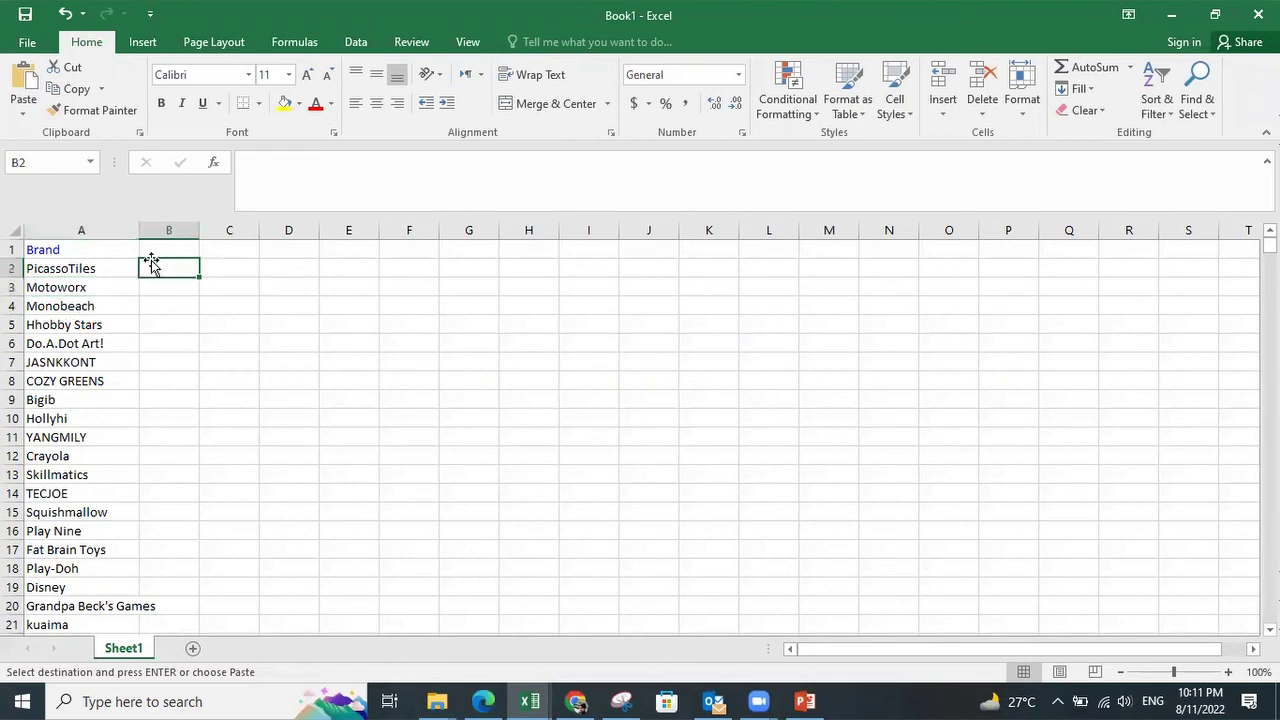
click(114, 251)
click(86, 303)
drag(86, 297, 90, 384)
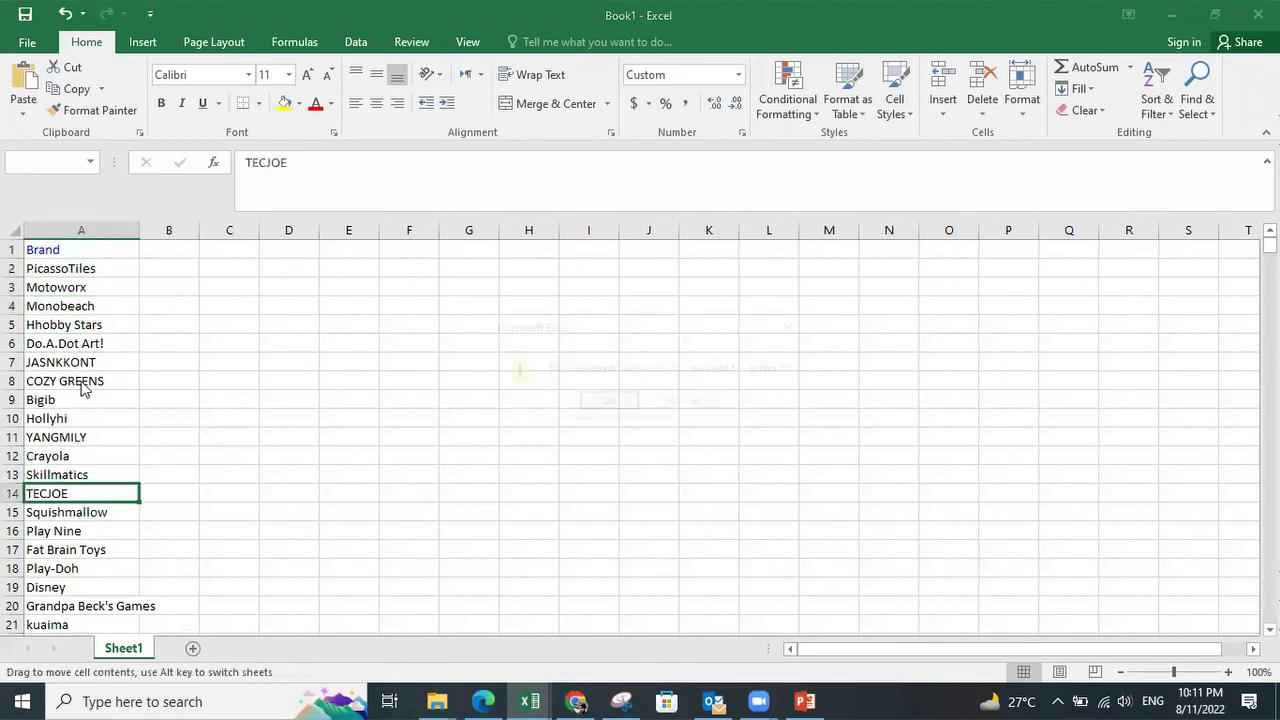
click(796, 327)
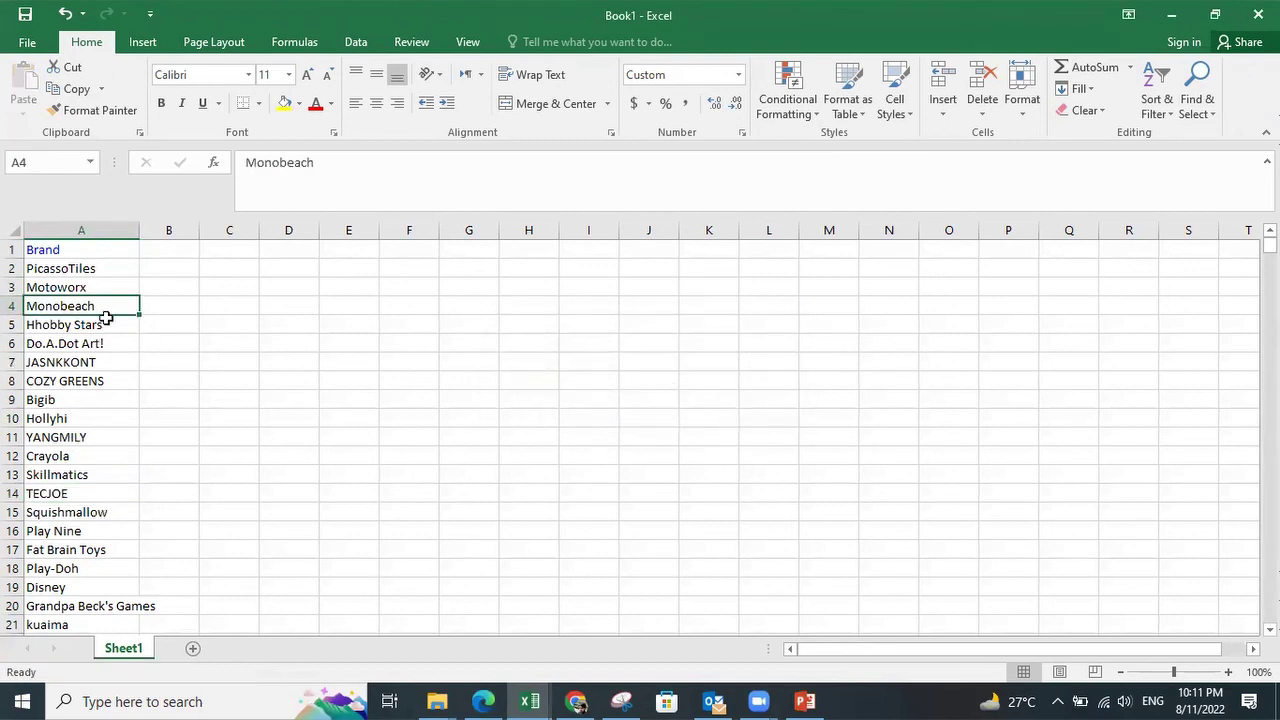
click(96, 360)
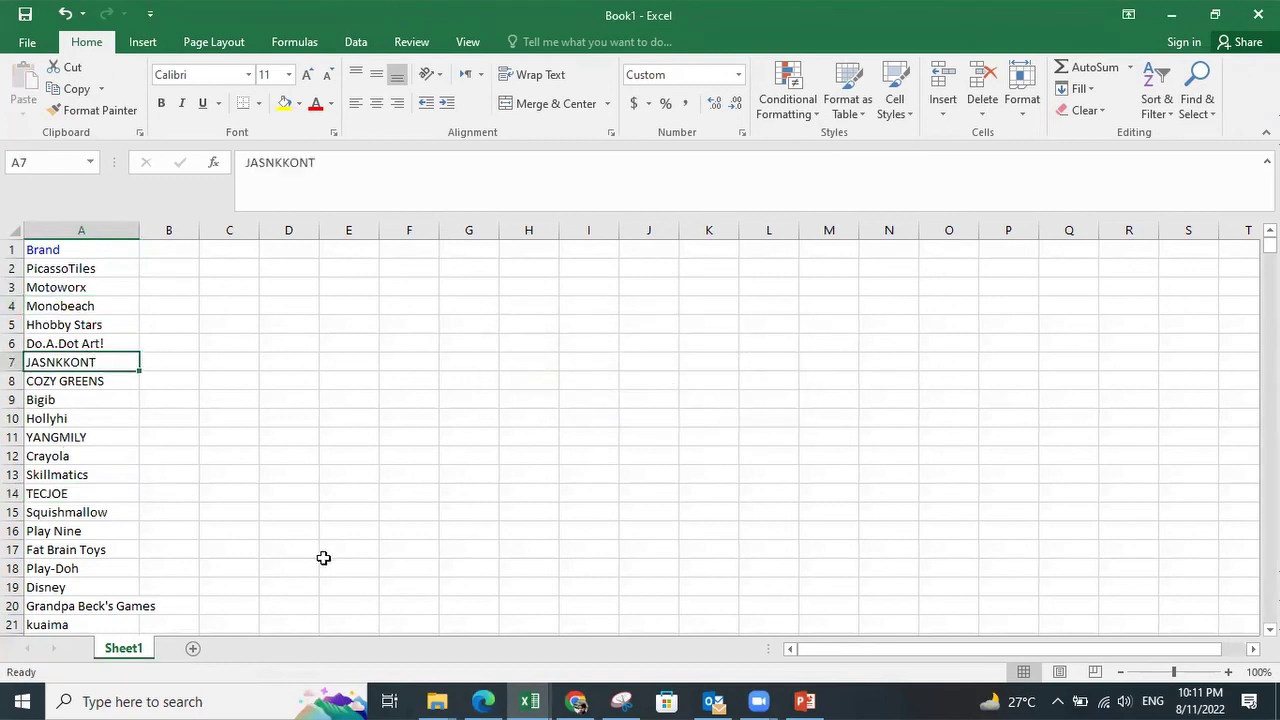
Step: Switch to the PowerPoint lecture and display the "How to Calculate Sale's" slide after the Keepa Product Finder slide
click(805, 701)
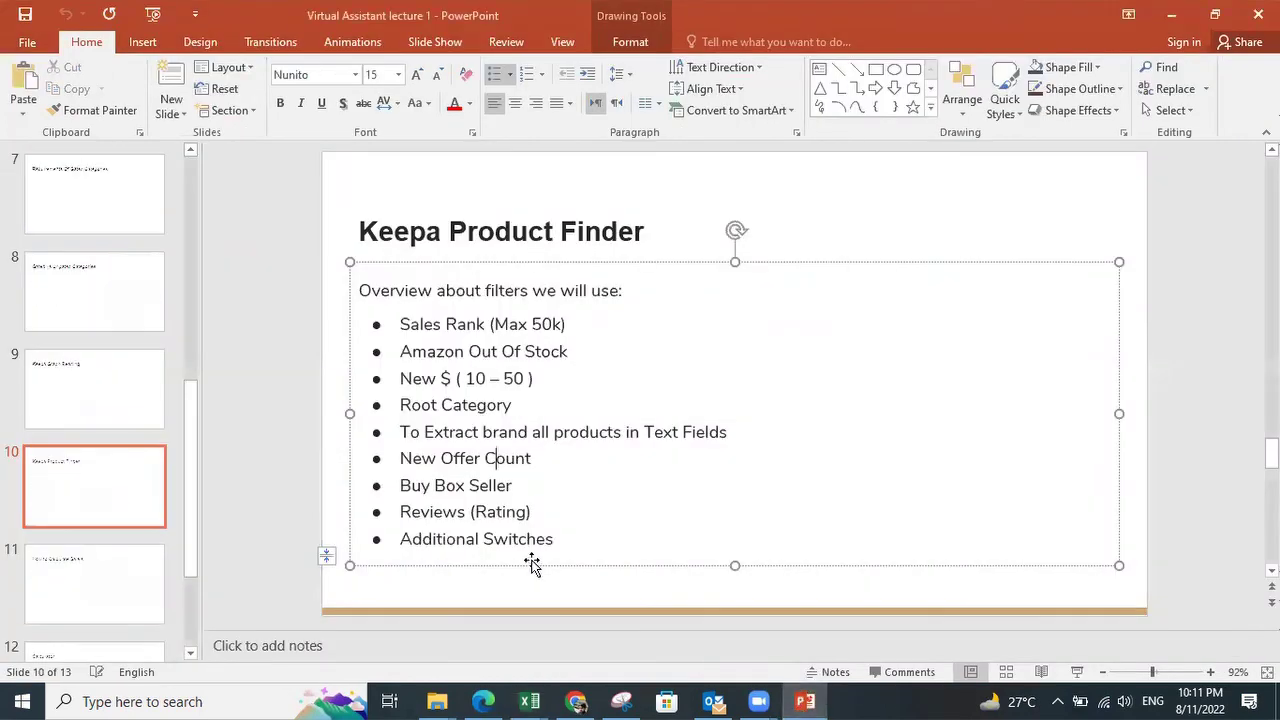
click(1134, 527)
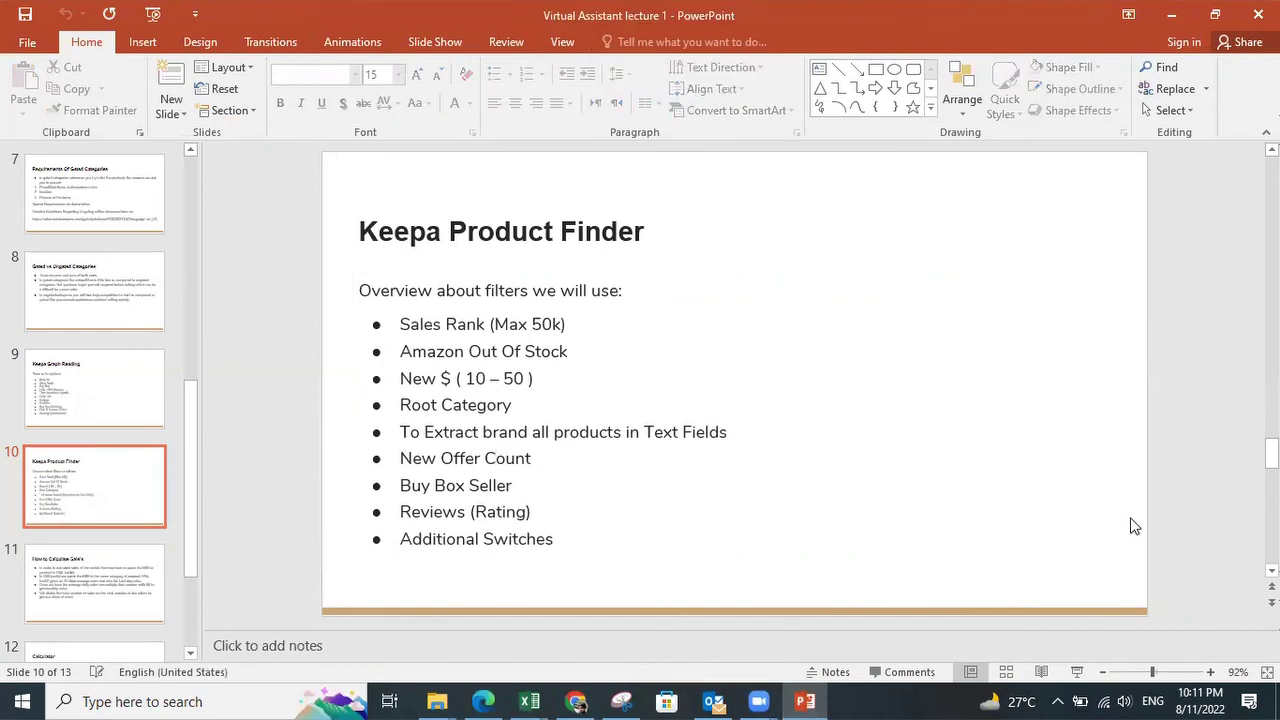
scroll(1134, 527, down, 2)
scroll(1125, 521, up, 1)
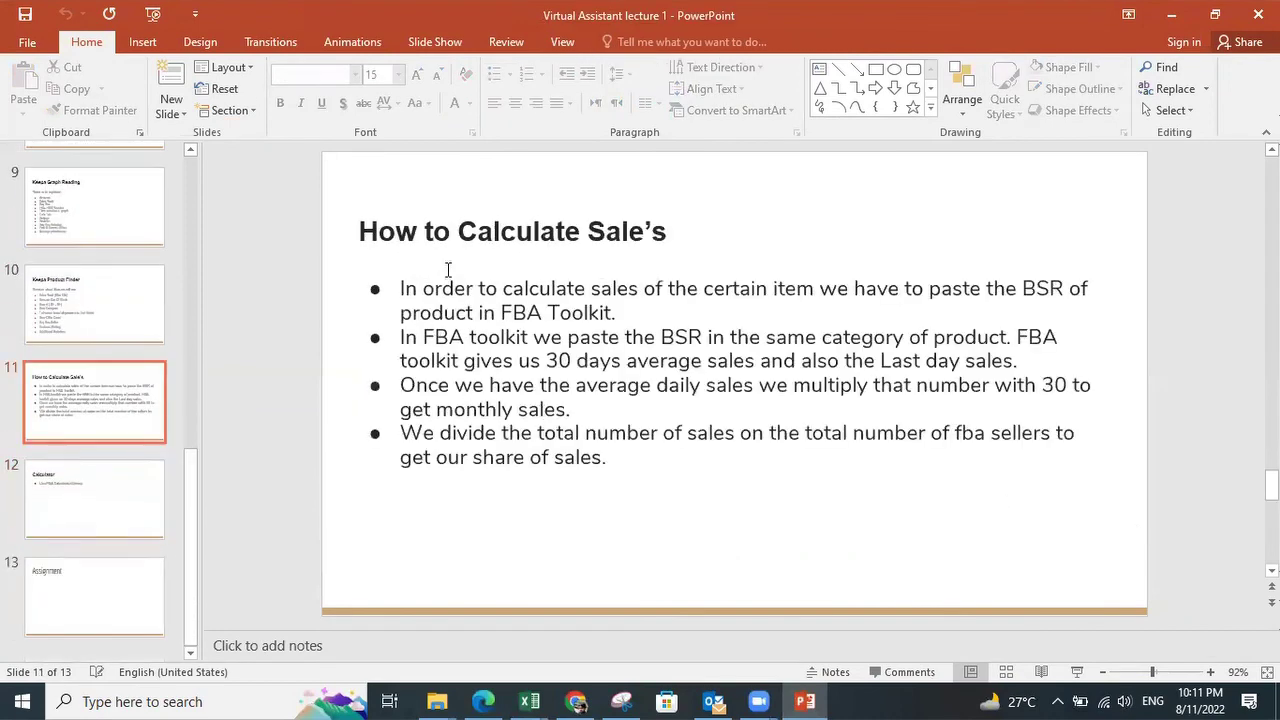
scroll(442, 245, up, 1)
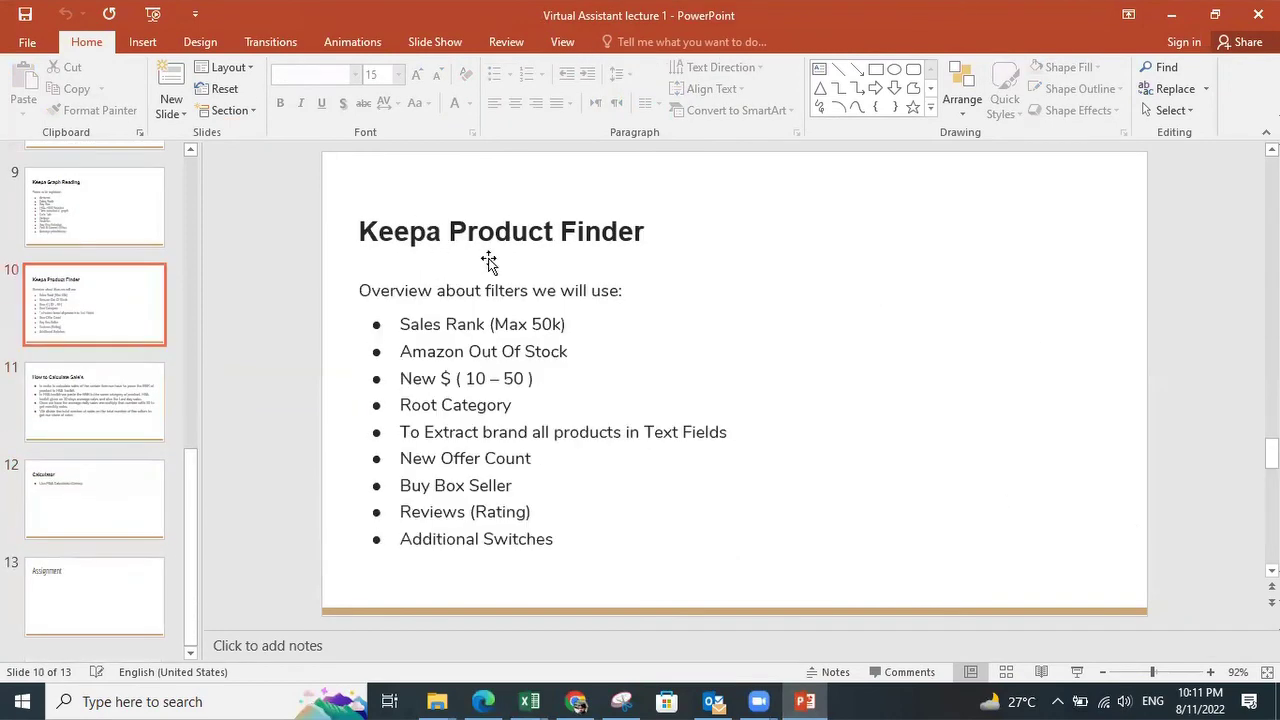
scroll(489, 263, down, 1)
double_click(503, 232)
click(531, 337)
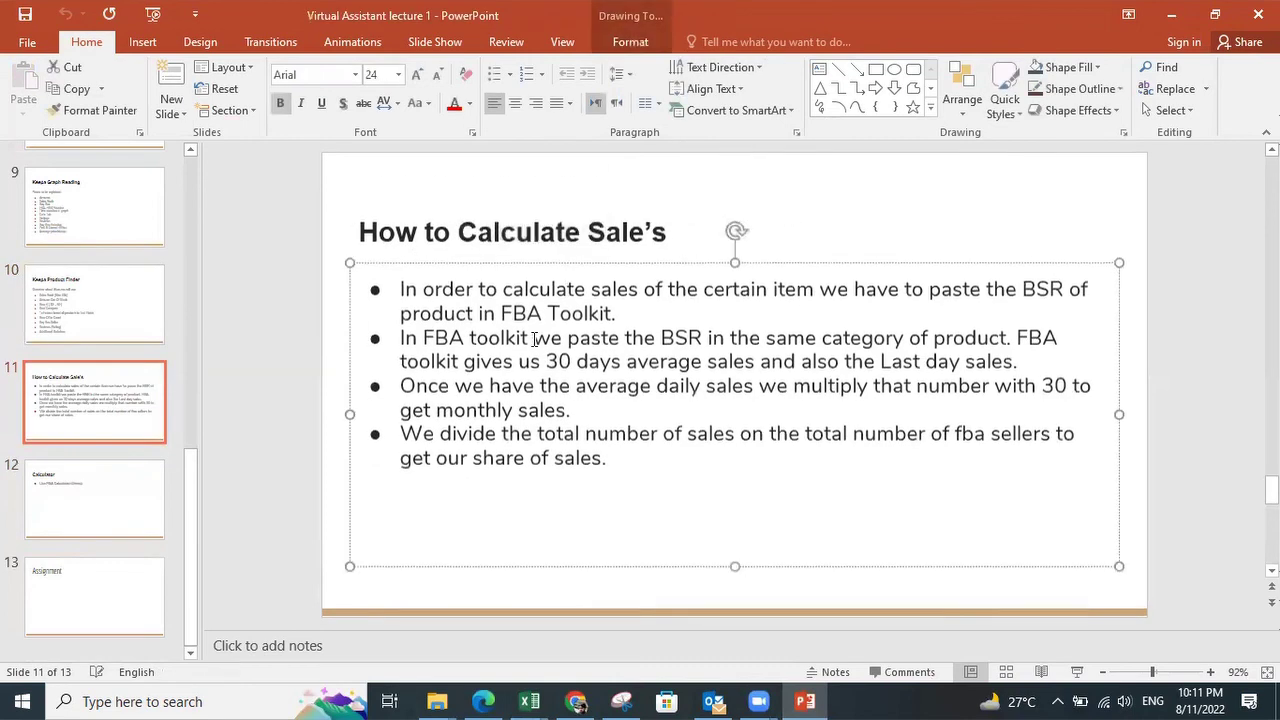
click(1124, 321)
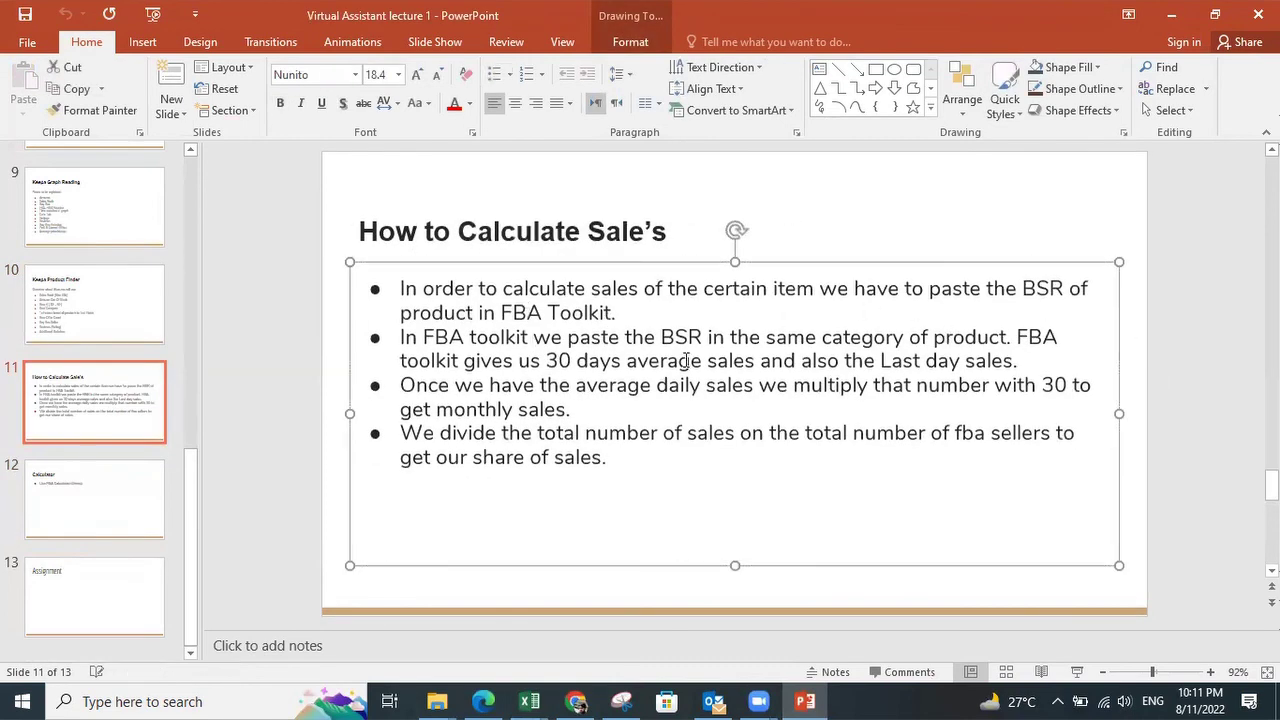
click(718, 360)
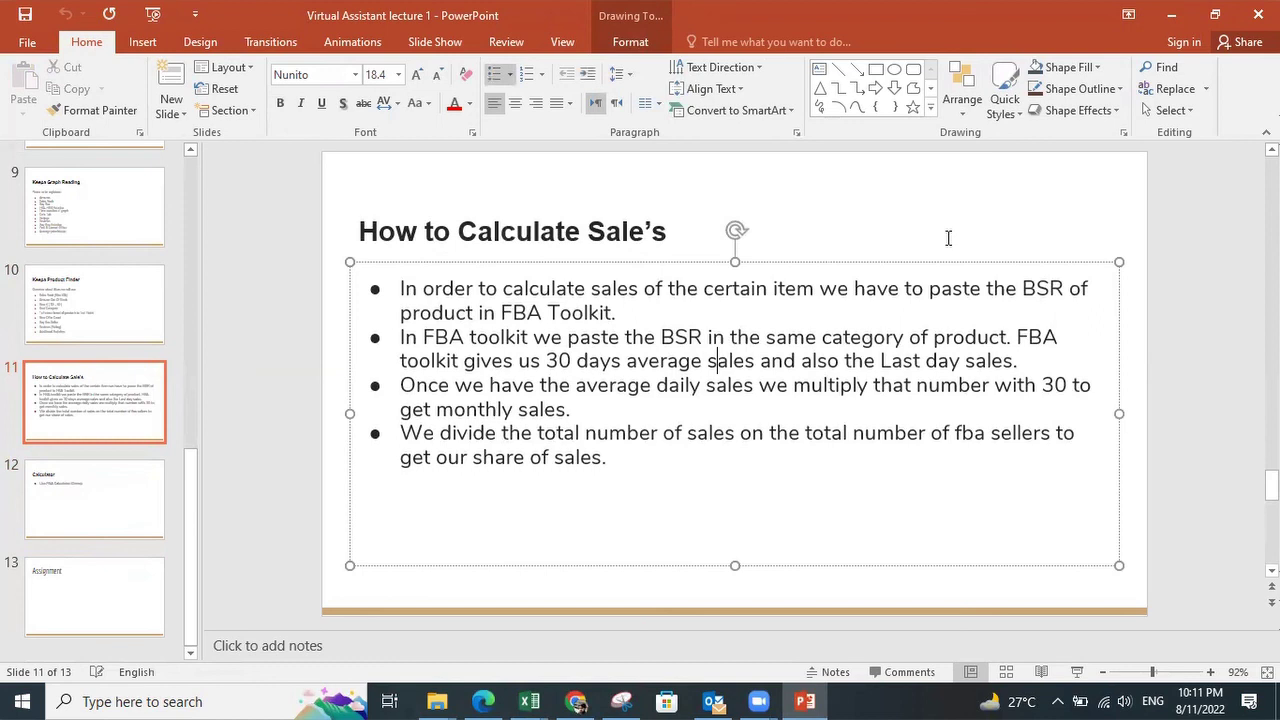
click(1132, 222)
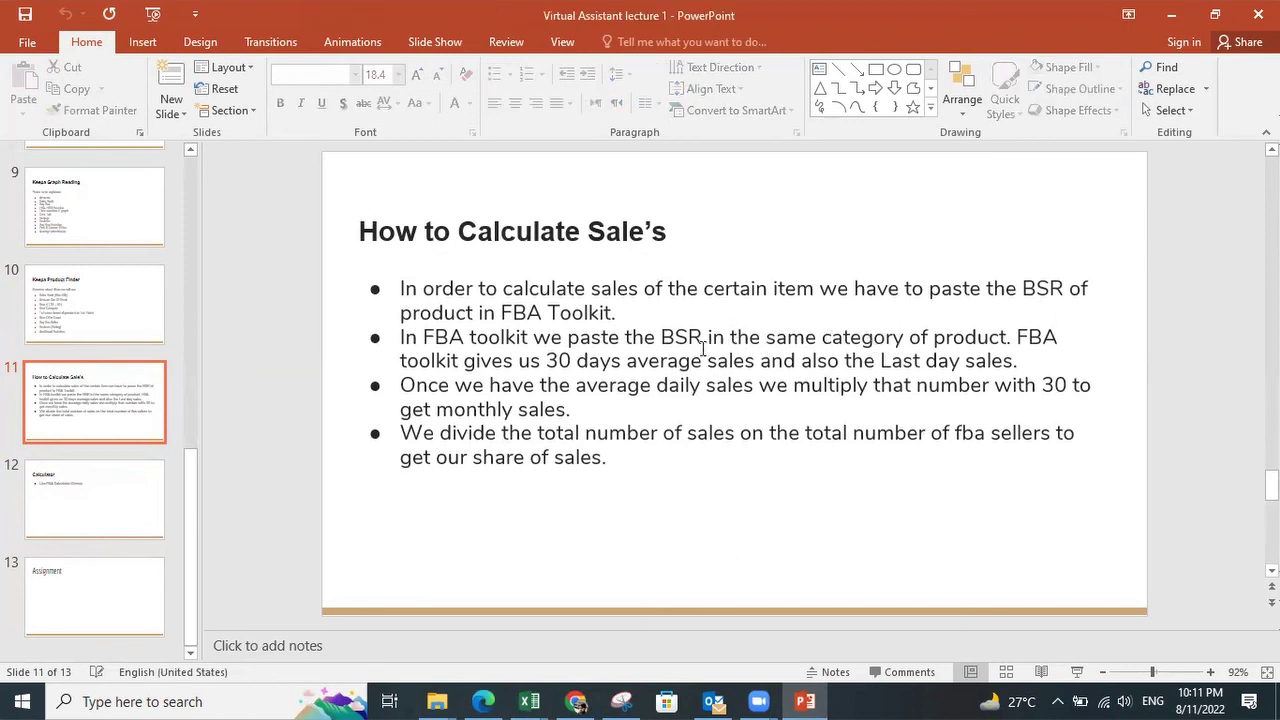